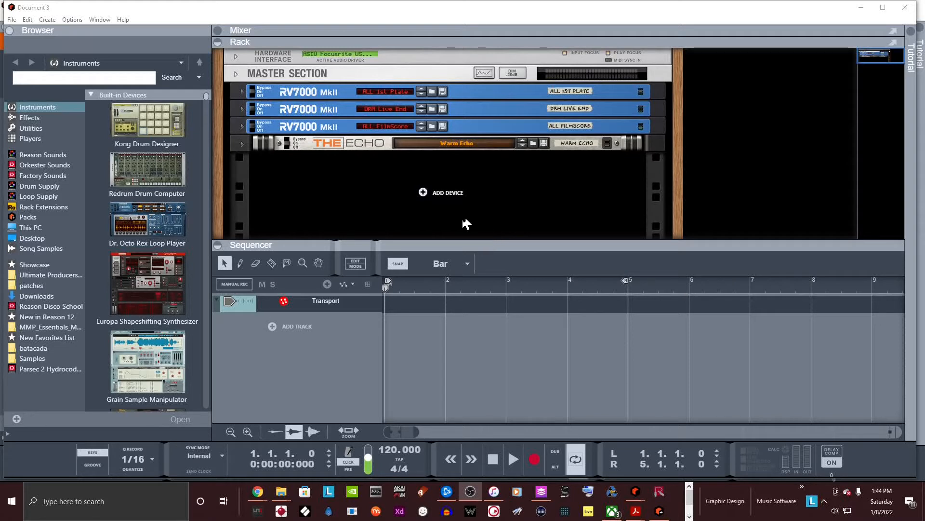
pyautogui.rightClick(370, 196)
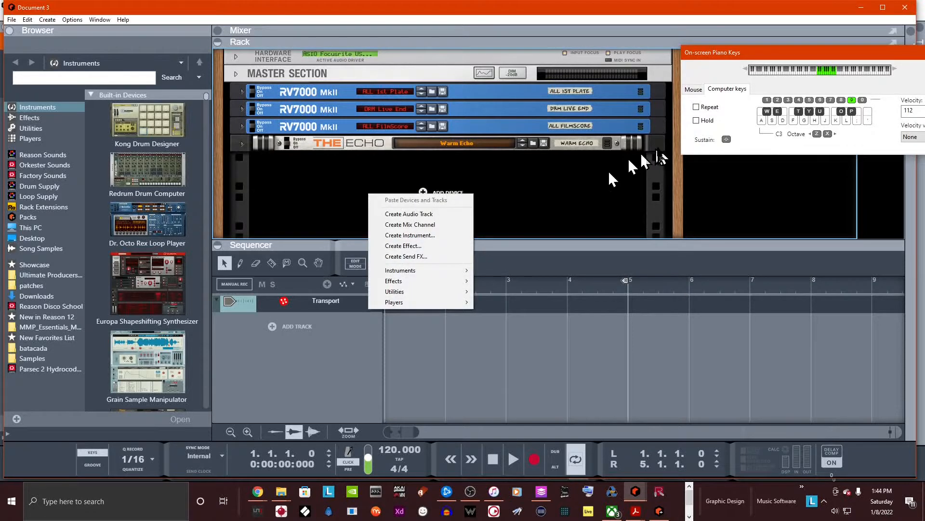
pyautogui.click(767, 143)
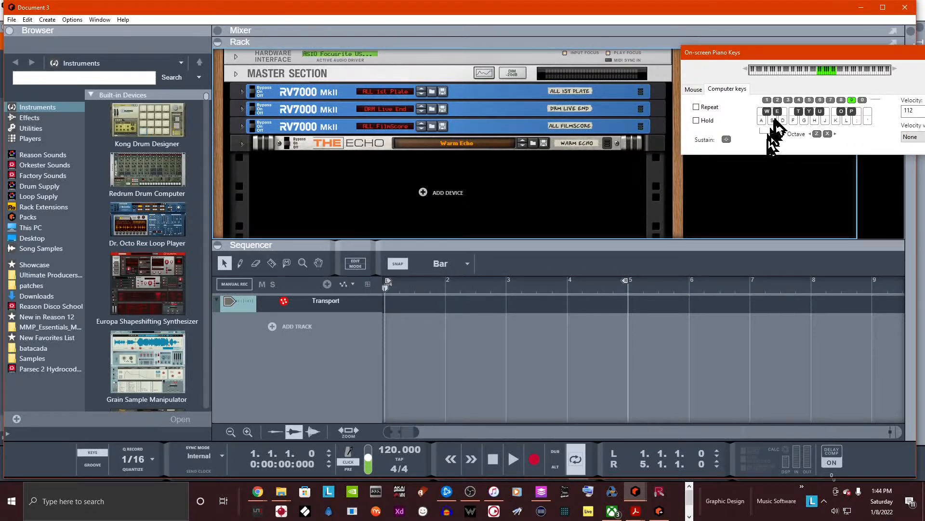
pyautogui.press('f')
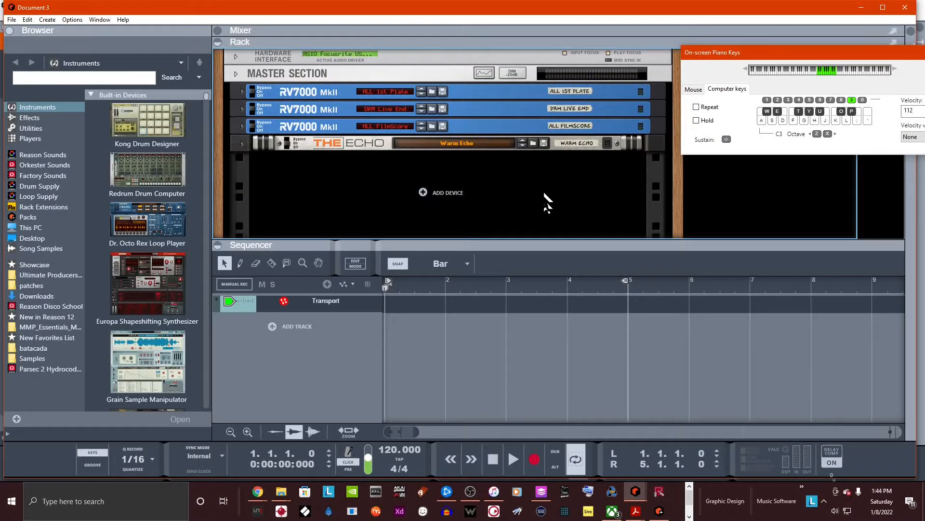
pyautogui.scroll(-1, 482, 202)
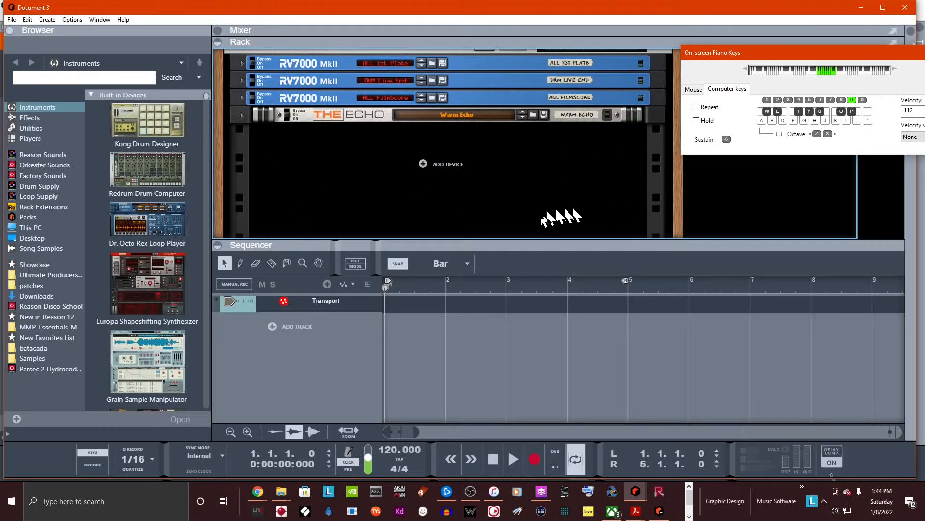
pyautogui.scroll(1, 350, 182)
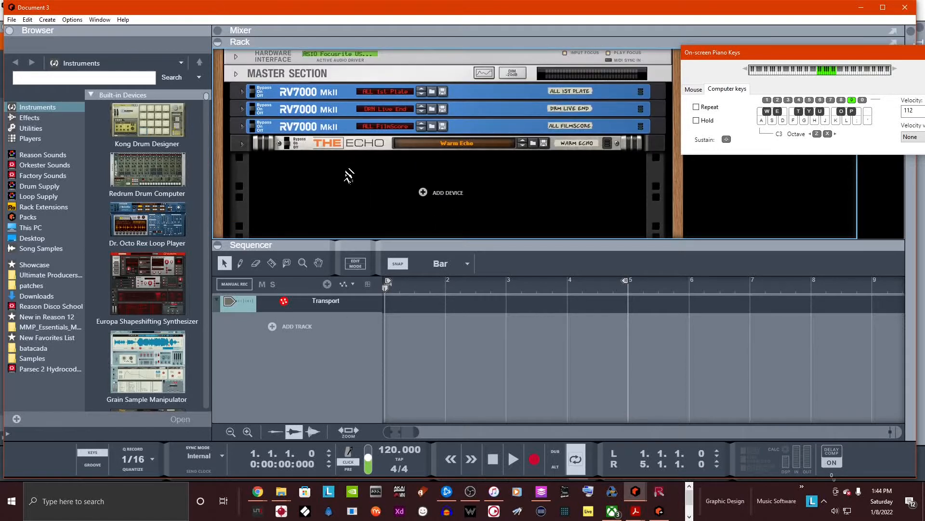
pyautogui.scroll(-1, 313, 189)
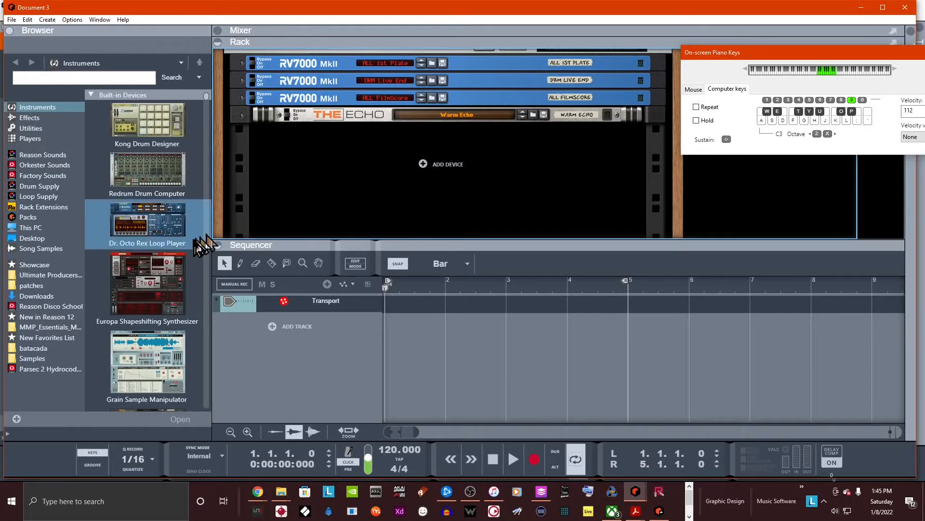
# Step: Add a Kong Drum Designer from the built-in instruments to the empty rack space
pyautogui.scroll(-3, 195, 248)
pyautogui.scroll(2, 183, 193)
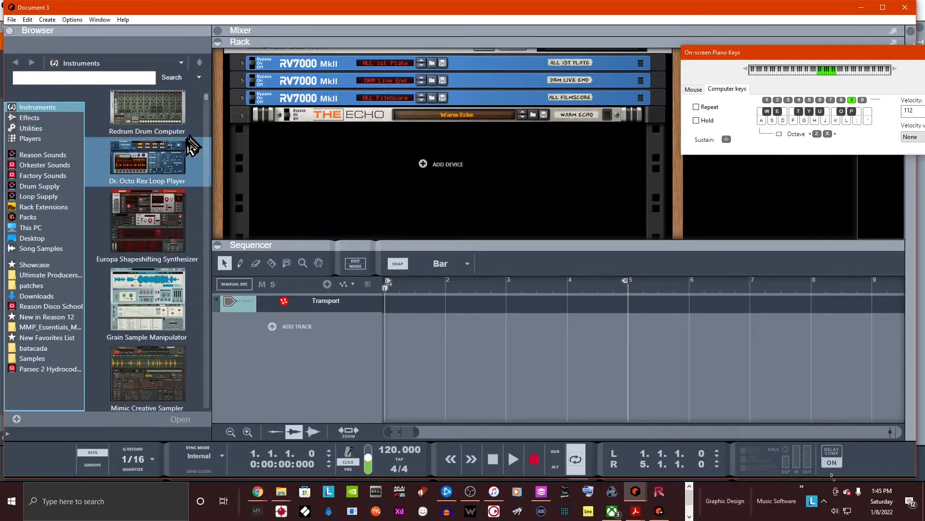
pyautogui.scroll(2, 191, 154)
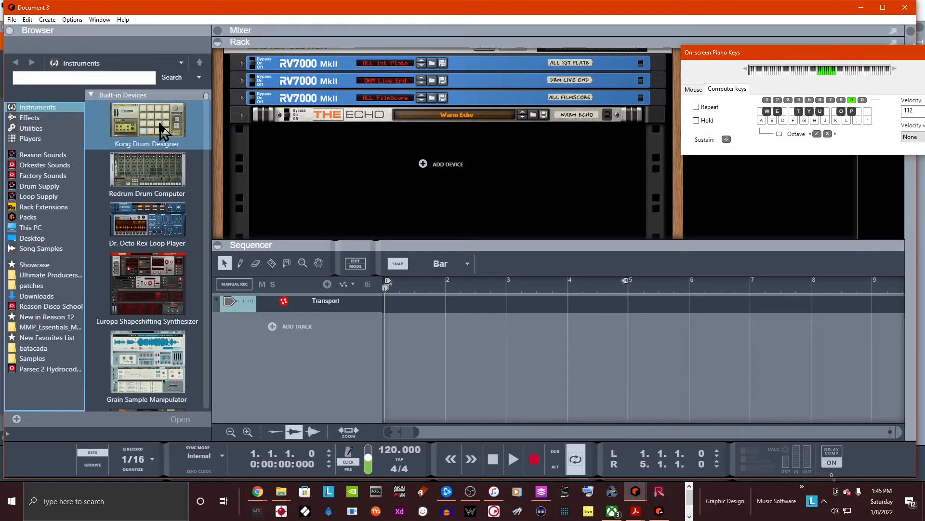
pyautogui.moveTo(162, 121)
pyautogui.mouseDown()
pyautogui.moveTo(527, 178)
pyautogui.moveTo(414, 204)
pyautogui.moveTo(356, 206)
pyautogui.mouseUp()
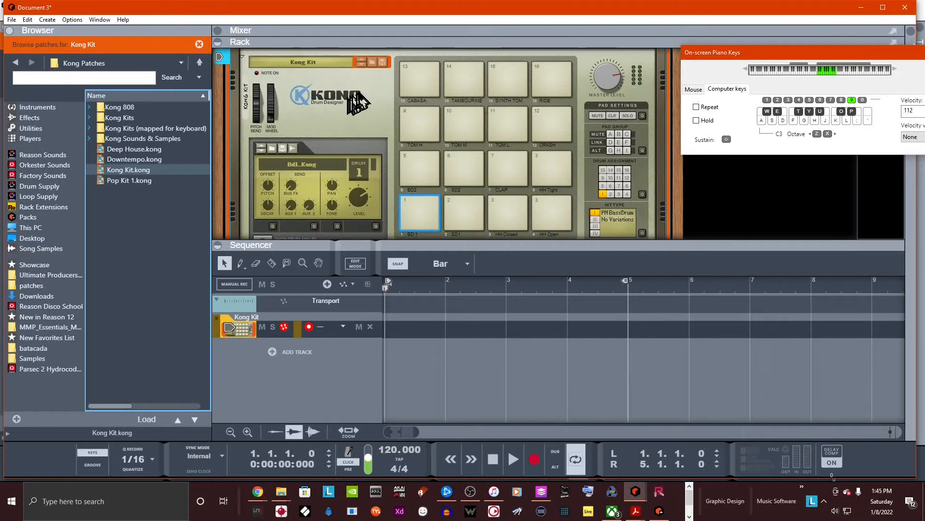
# Step: Lower the on-screen piano keys' octave to C1 and play notes until they trigger the Kong pads
pyautogui.press('a')
pyautogui.press('a')
pyautogui.press('s')
pyautogui.press('d')
pyautogui.press('s')
pyautogui.press('d')
pyautogui.press('s')
pyautogui.press('w')
pyautogui.press('f')
pyautogui.press('s')
pyautogui.press('z')
pyautogui.press('a')
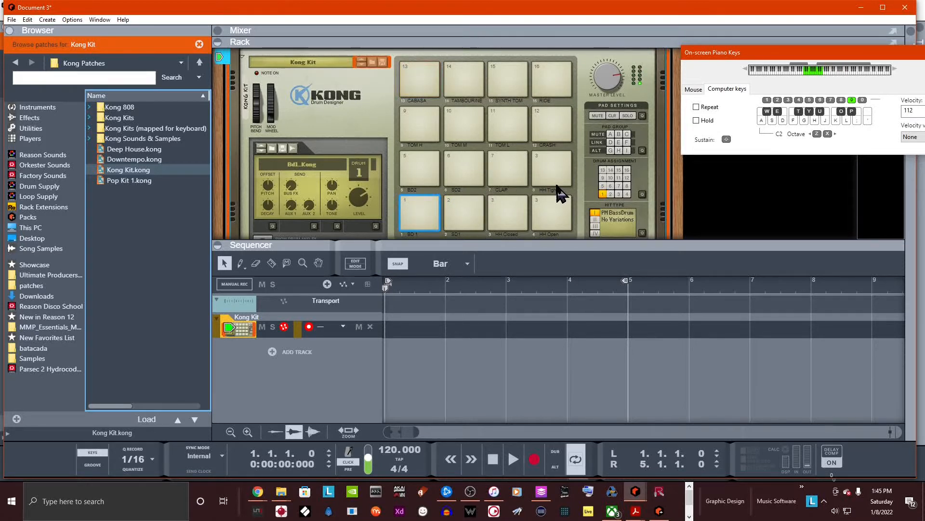
pyautogui.press('z')
pyautogui.press('a')
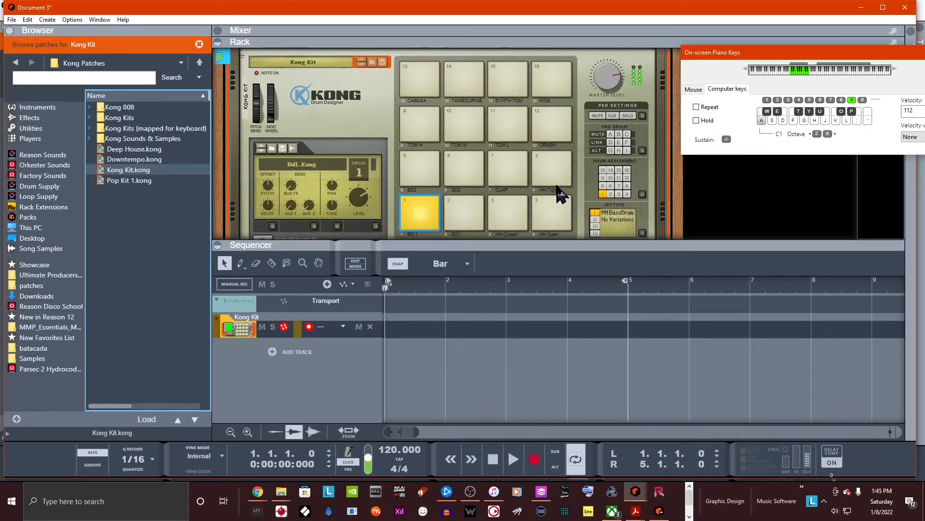
# Step: Audition several Kong Kit drum sounds with the computer-keyboard notes
pyautogui.press('w')
pyautogui.press('s')
pyautogui.press('e')
pyautogui.press('d')
pyautogui.press('s')
pyautogui.press('d')
pyautogui.press('s')
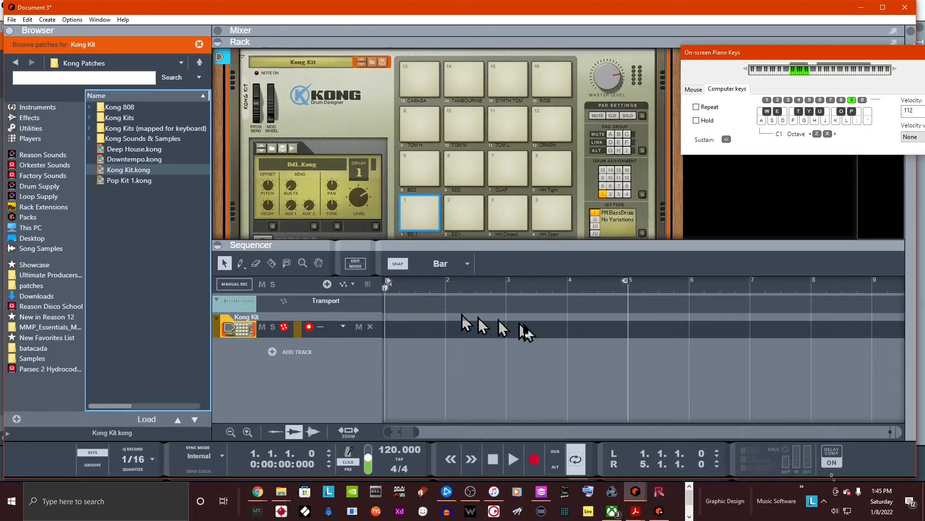
# Step: Record a live two-sound drum take on the Kong Kit track within the four-bar loop and stop recording
pyautogui.click(536, 458)
pyautogui.press('a')
pyautogui.press('s')
pyautogui.press('a')
pyautogui.press('s')
pyautogui.press('a')
pyautogui.press('s')
pyautogui.press('a')
pyautogui.press('s')
pyautogui.press('s')
pyautogui.press('a')
pyautogui.press('a')
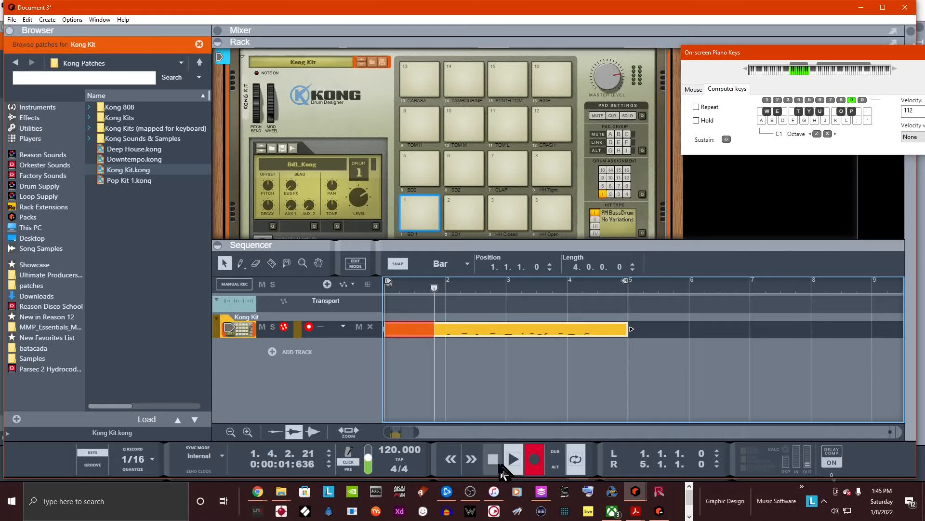
pyautogui.click(501, 466)
# Step: Play back the recorded drum clip and delete it from the Kong Kit track
pyautogui.press('space')
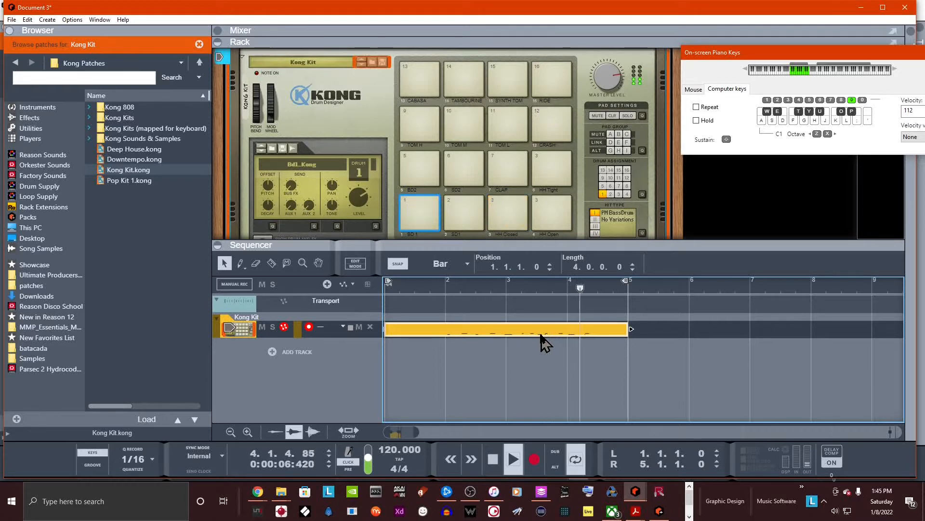
pyautogui.press('space')
pyautogui.press('Delete')
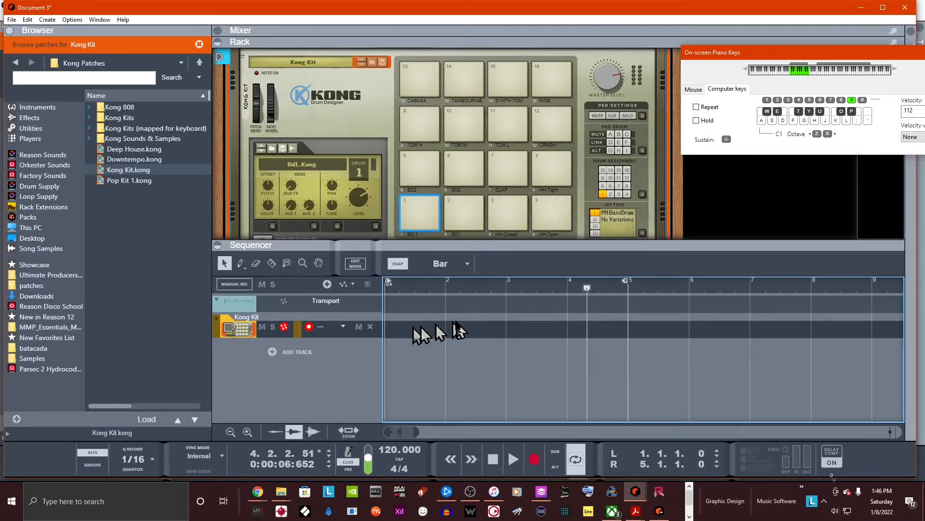
# Step: Create an empty clip at bar 1 on the Kong Kit track and extend it to four bars
pyautogui.moveTo(403, 432); pyautogui.dragTo(383, 429)
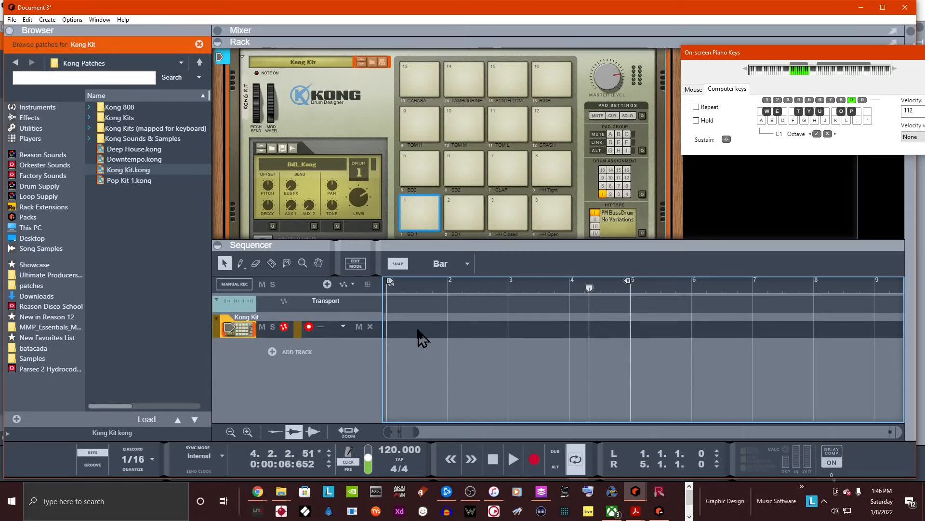
pyautogui.doubleClick(418, 330)
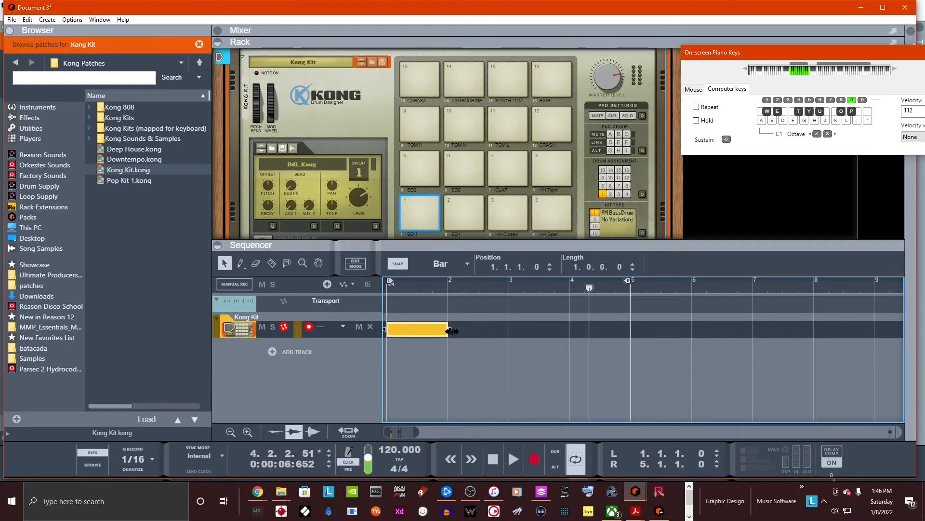
pyautogui.moveTo(448, 329); pyautogui.dragTo(593, 321)
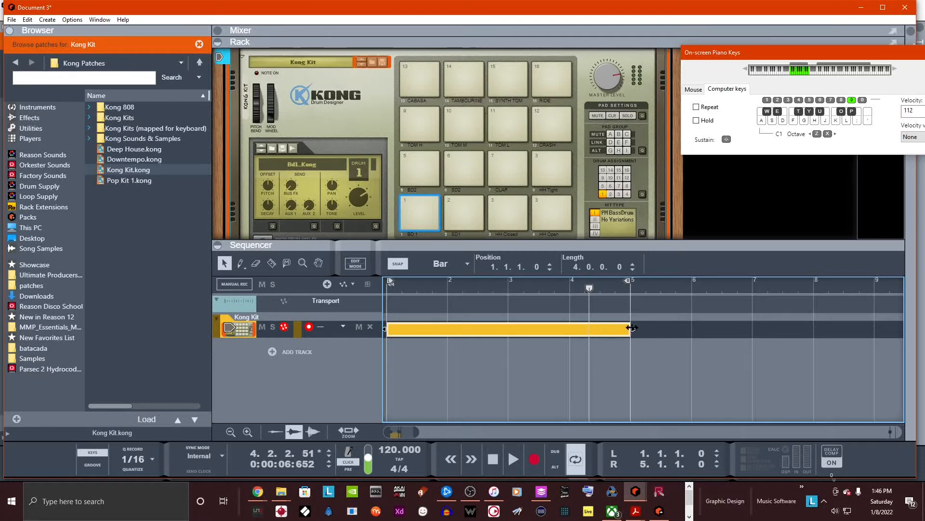
# Step: Change the empty Kong Kit clip's color to Orange
pyautogui.rightClick(487, 330)
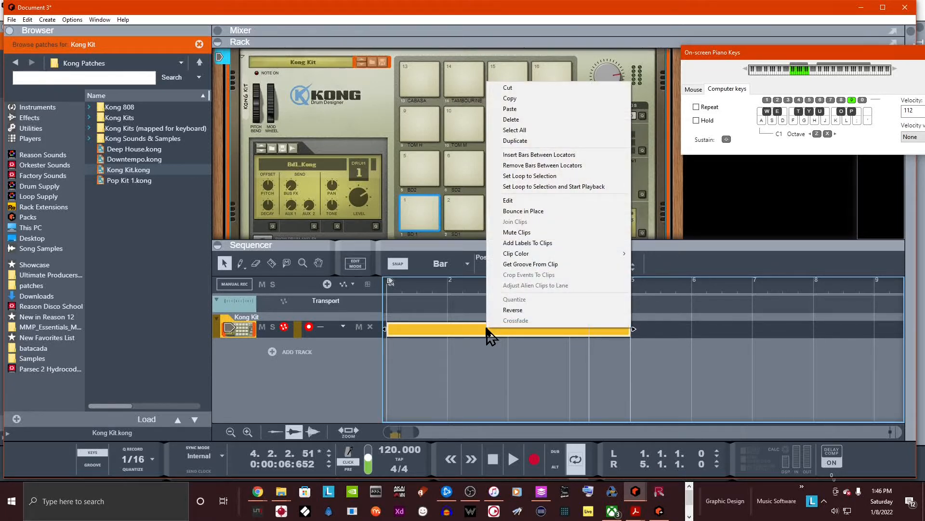
pyautogui.moveTo(553, 254)
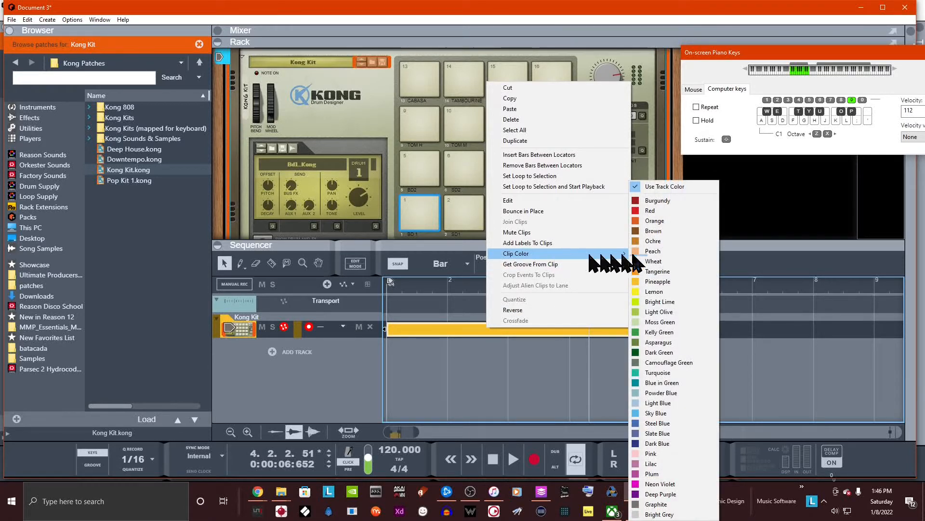
pyautogui.click(676, 221)
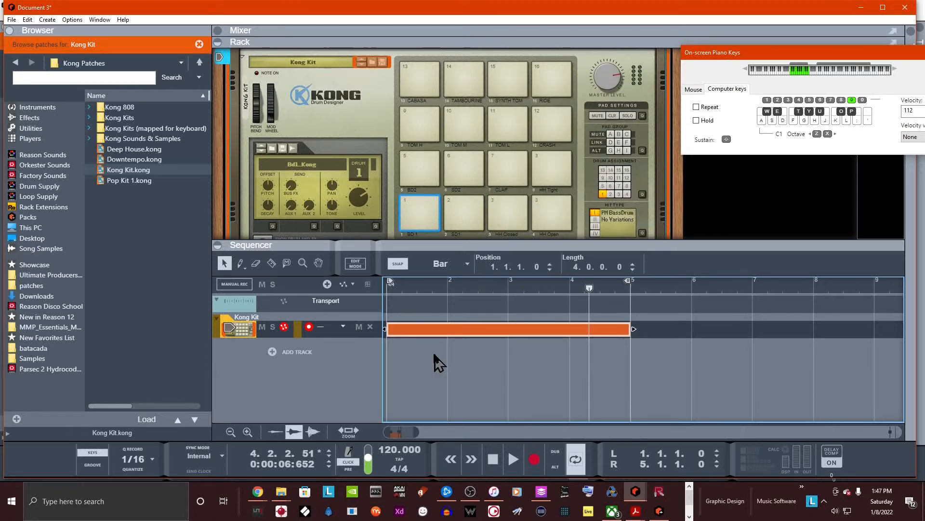
# Step: Open the orange clip for note editing and enlarge the sequencer area so all named drum lanes fit
pyautogui.doubleClick(409, 332)
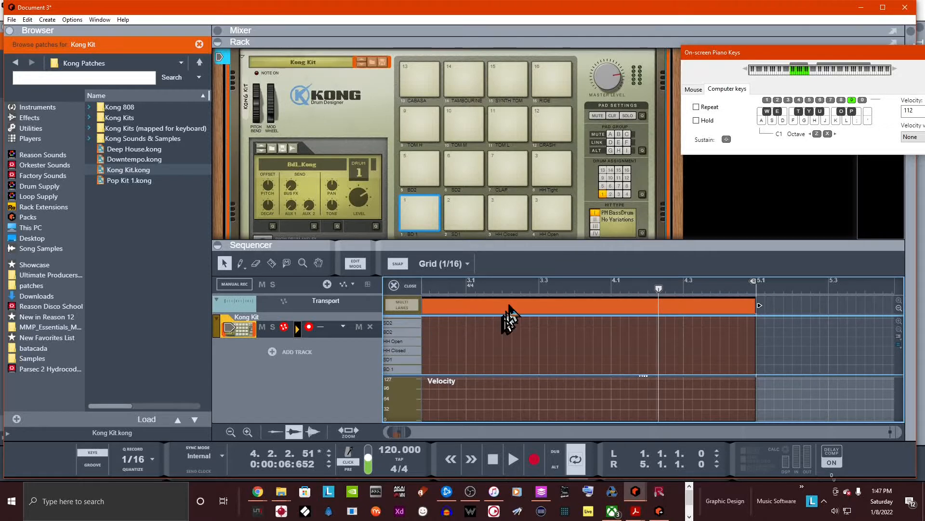
pyautogui.moveTo(525, 239); pyautogui.dragTo(512, 106)
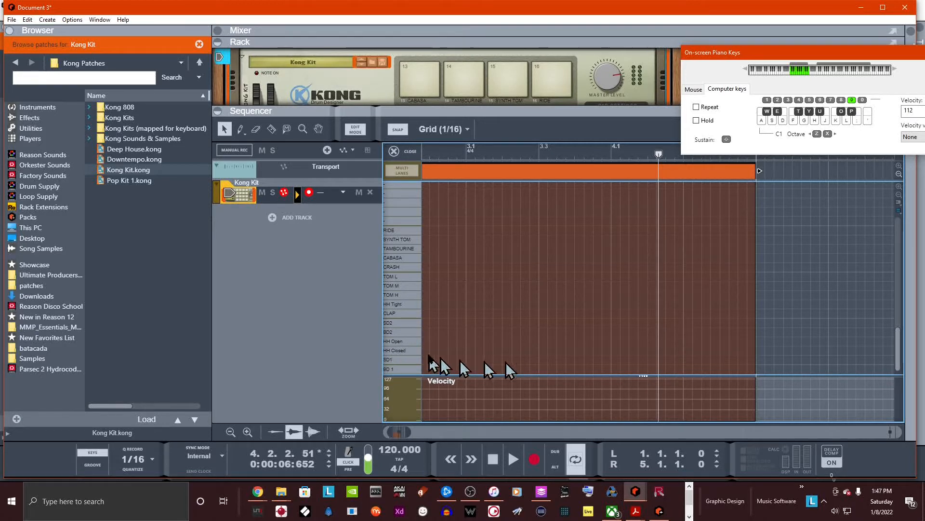
# Step: Select the Pencil tool and audition several drum lanes, including BD 1, SD1, HH Tight and CLAP
pyautogui.click(400, 358)
pyautogui.click(398, 367)
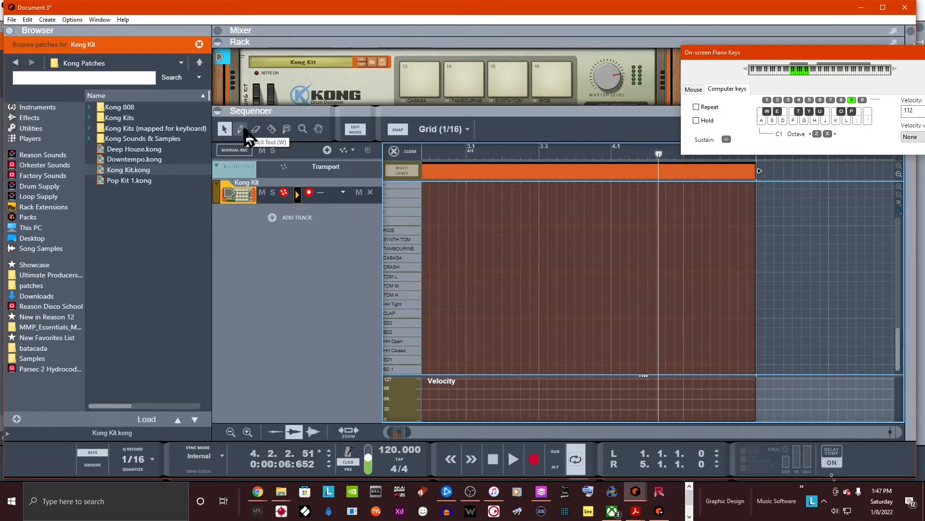
pyautogui.click(241, 129)
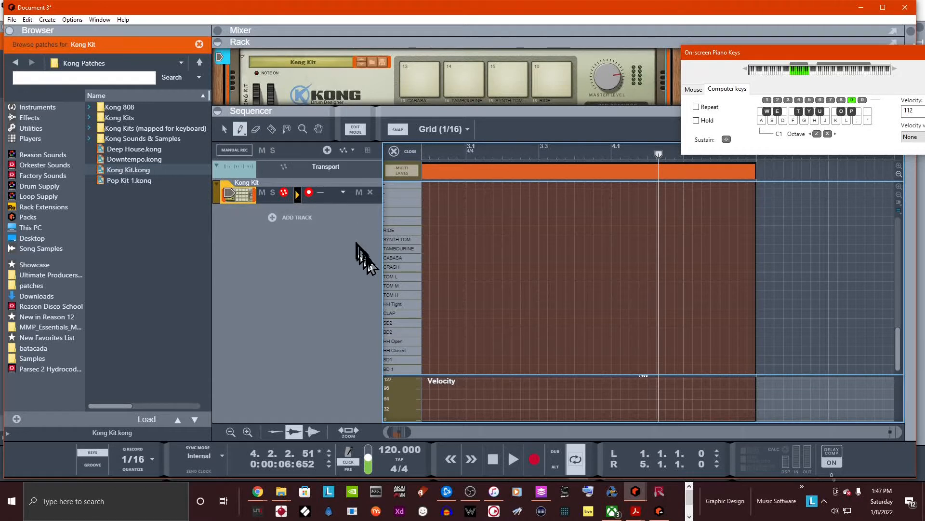
pyautogui.click(399, 295)
pyautogui.click(398, 304)
pyautogui.click(398, 314)
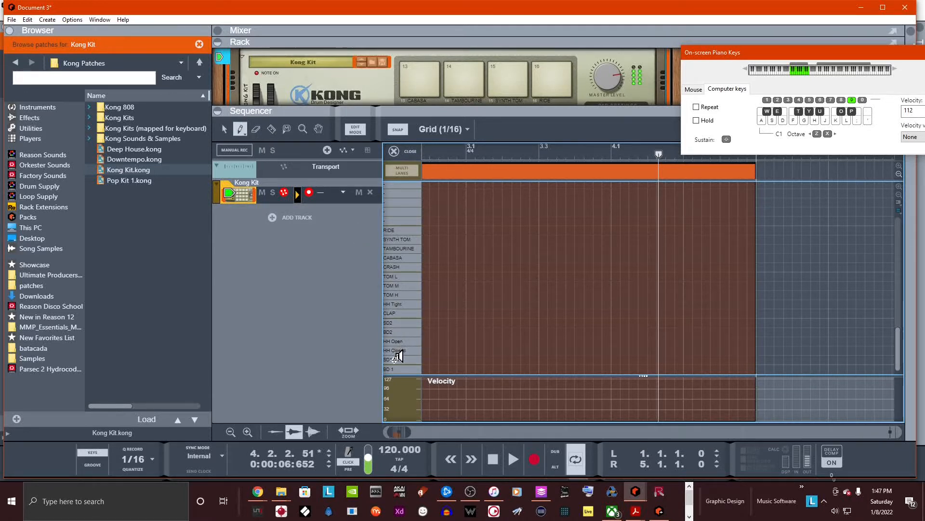
# Step: Draw 1/16 notes in the BD 1 lane on every beat of bars 3 and 4, plus at 2.3.4 and 4.4.3
pyautogui.click(426, 369)
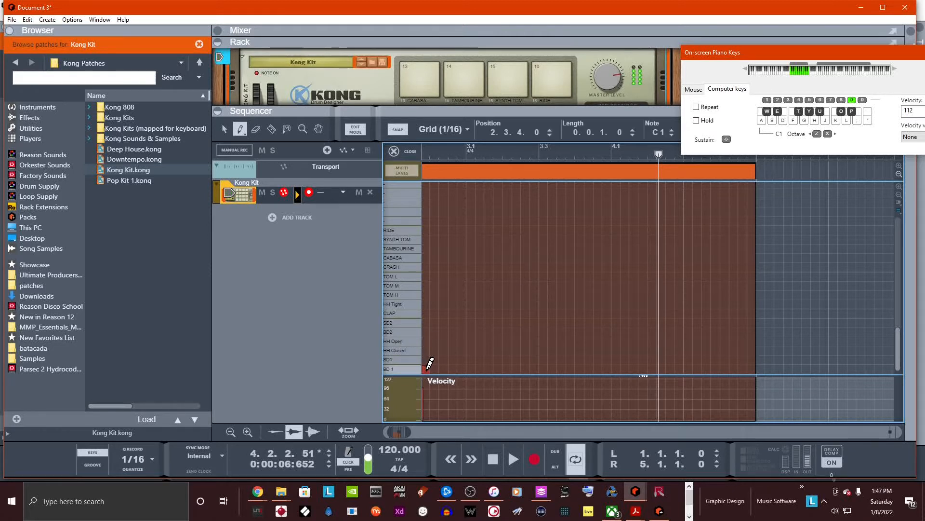
pyautogui.click(471, 369)
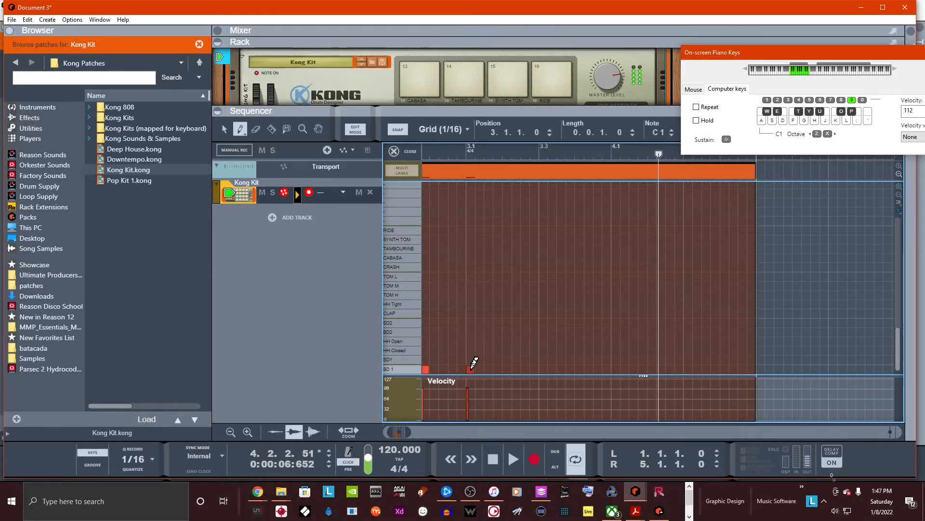
pyautogui.click(507, 369)
pyautogui.click(543, 369)
pyautogui.click(580, 368)
pyautogui.click(615, 369)
pyautogui.click(652, 369)
pyautogui.click(688, 369)
pyautogui.click(725, 369)
pyautogui.click(742, 369)
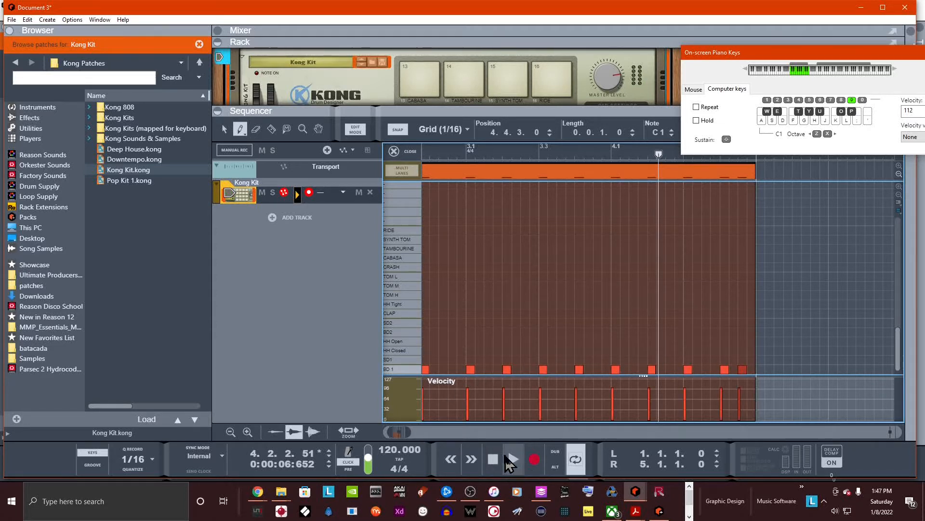
# Step: Play back the bass drum pattern in the loop from the start of the song
pyautogui.click(514, 459)
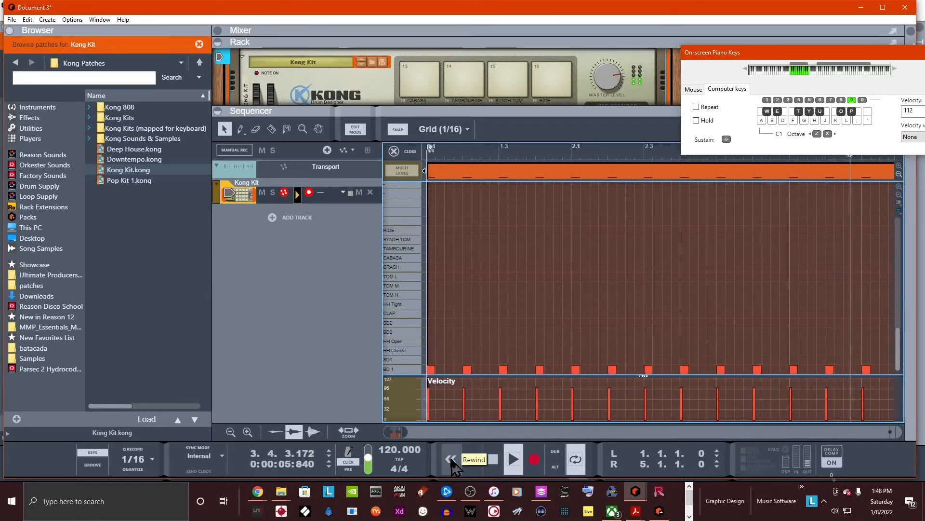
pyautogui.click(453, 462)
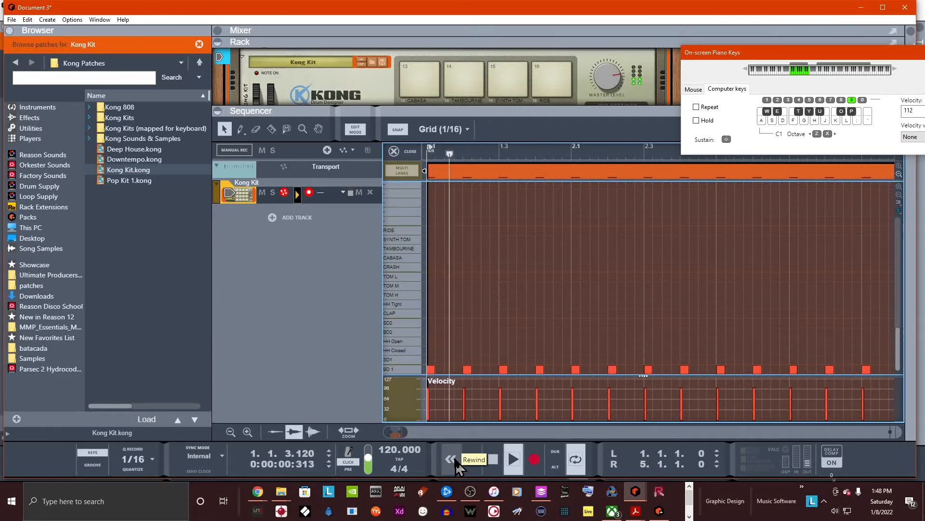
pyautogui.click(368, 460)
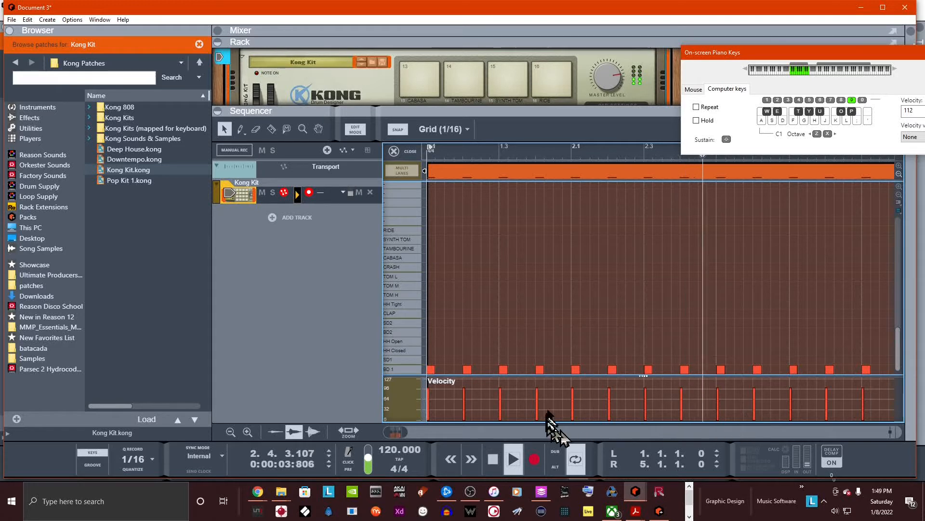
# Step: Draw off-beat 1/16 notes in the HH Closed lane at 1.1.3, 1.2.3, 1.3.3 and 1.4.3 using the Pencil tool
pyautogui.click(239, 132)
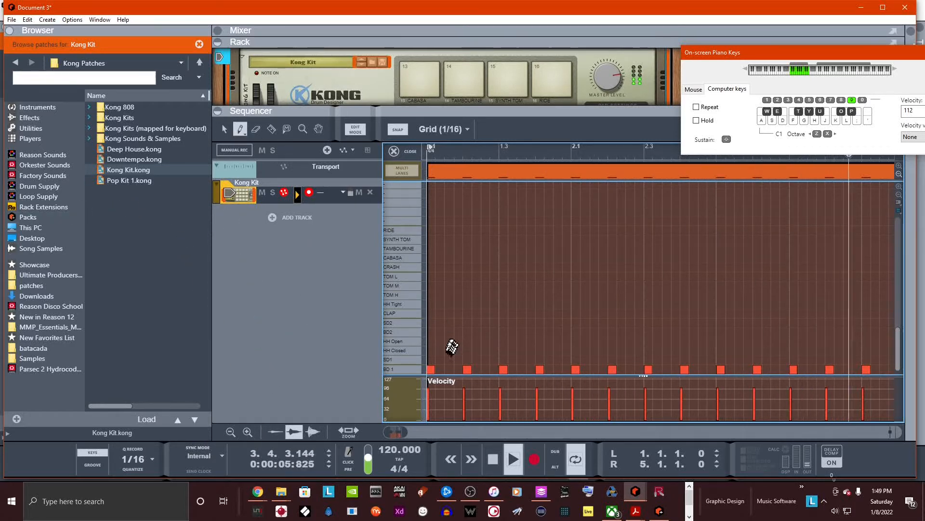
pyautogui.click(448, 350)
pyautogui.click(485, 350)
pyautogui.click(521, 350)
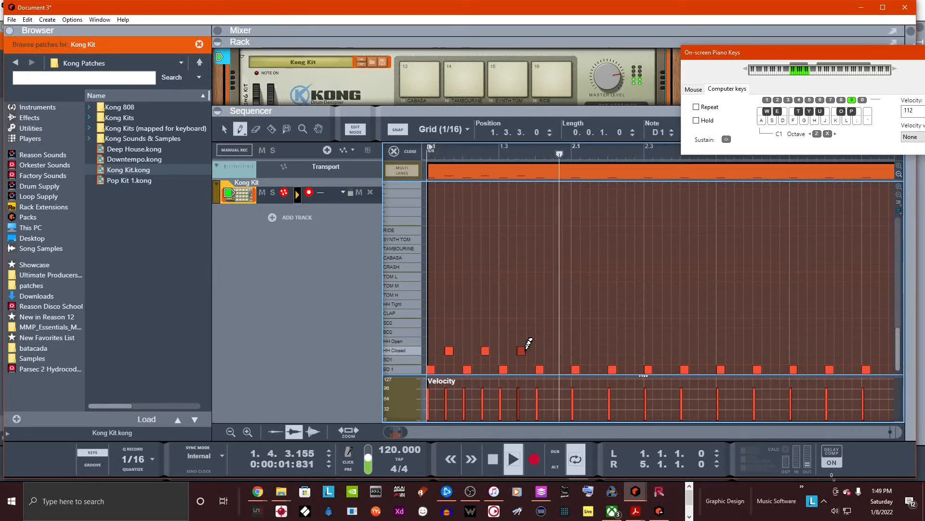
pyautogui.click(558, 350)
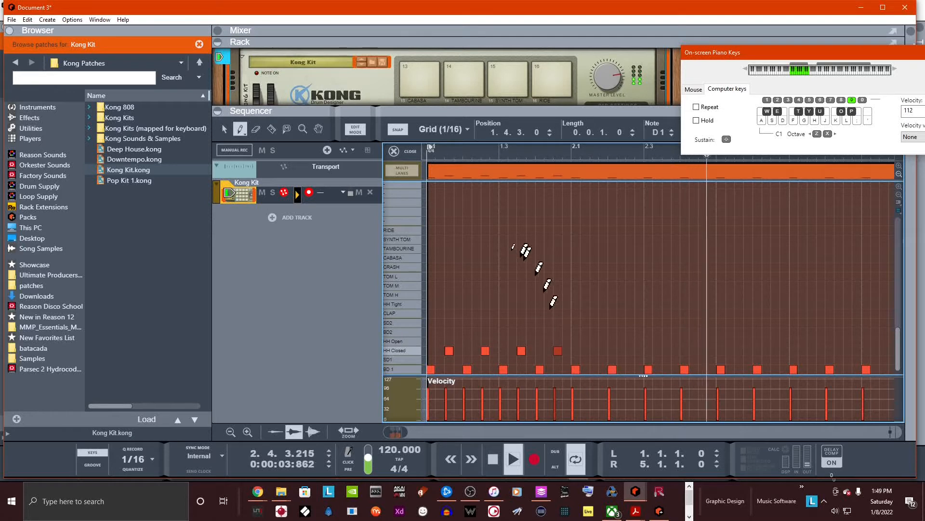
# Step: Copy the four HH Closed notes of bar 1 into bars 2, 3 and 4 and close the drum clip editor
pyautogui.click(224, 129)
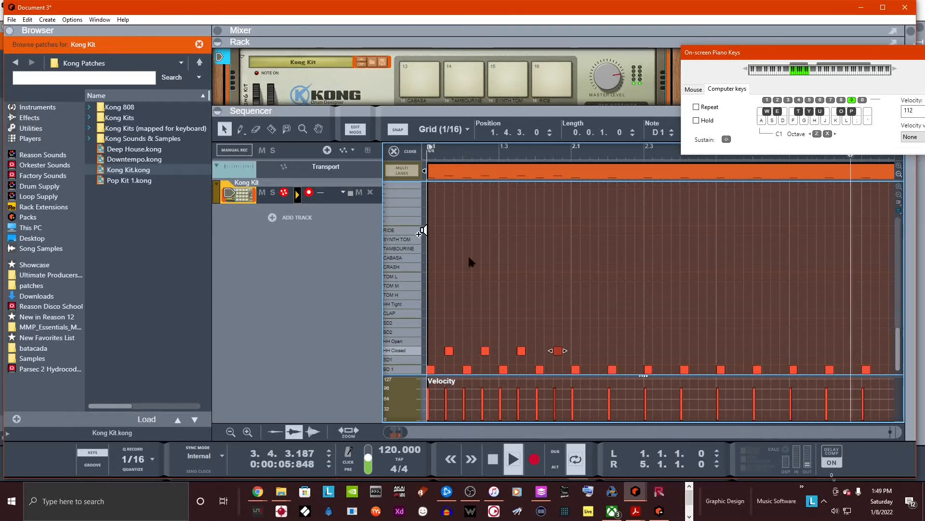
pyautogui.moveTo(609, 327); pyautogui.dragTo(441, 367)
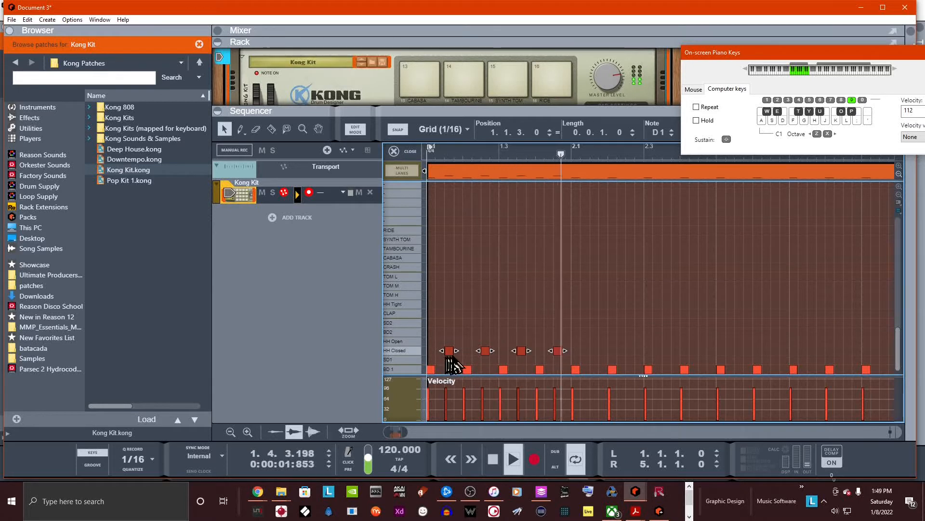
pyautogui.moveTo(450, 352); pyautogui.dragTo(742, 359)
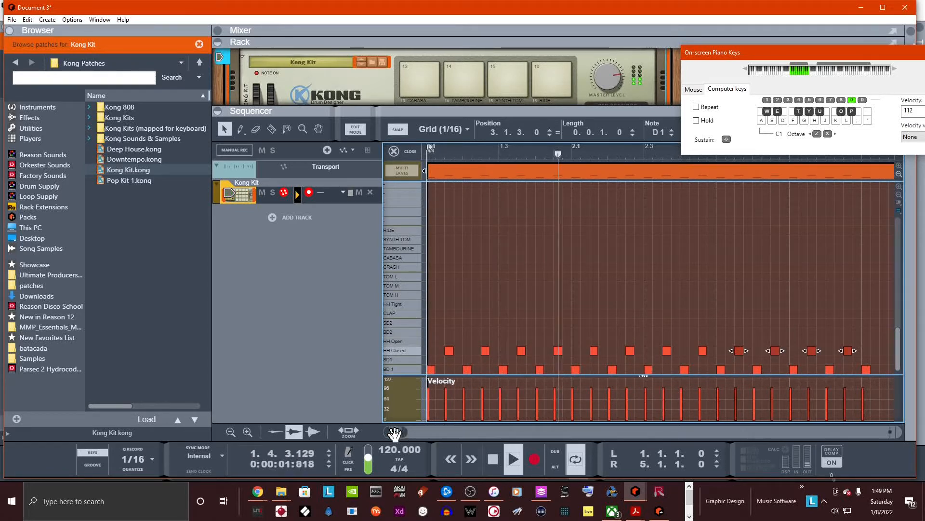
pyautogui.moveTo(405, 435); pyautogui.dragTo(409, 435)
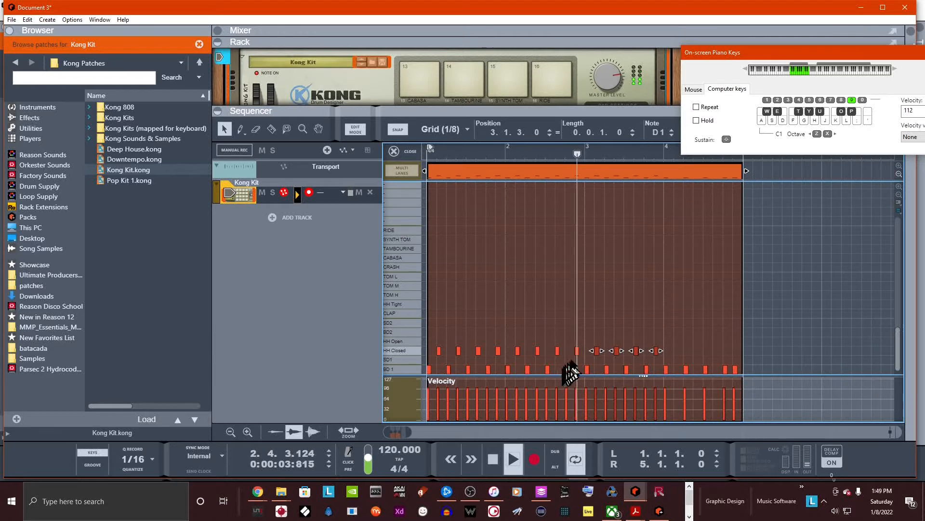
pyautogui.moveTo(598, 356); pyautogui.dragTo(679, 359)
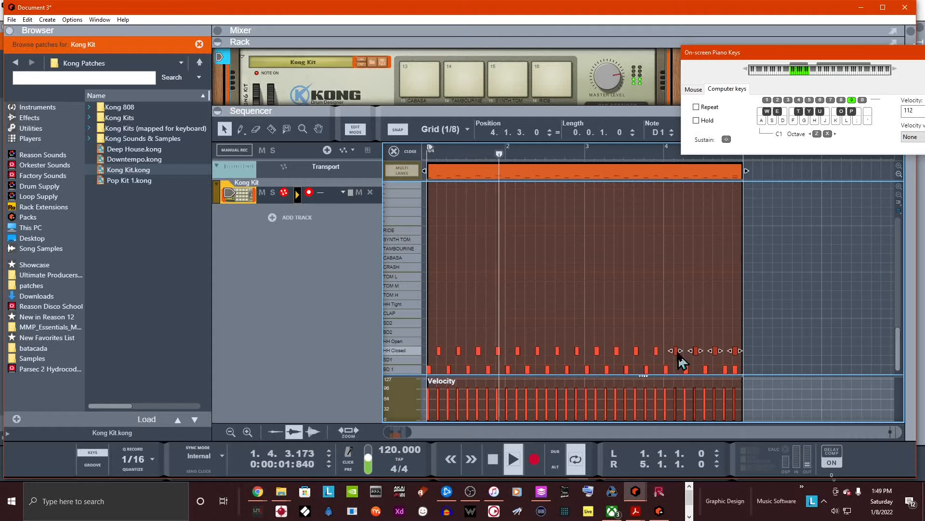
pyautogui.click(670, 334)
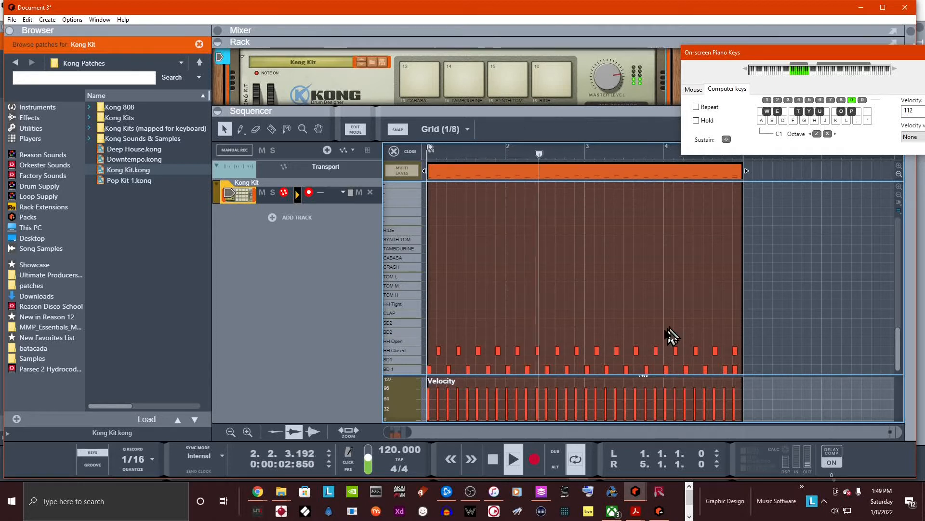
pyautogui.click(396, 152)
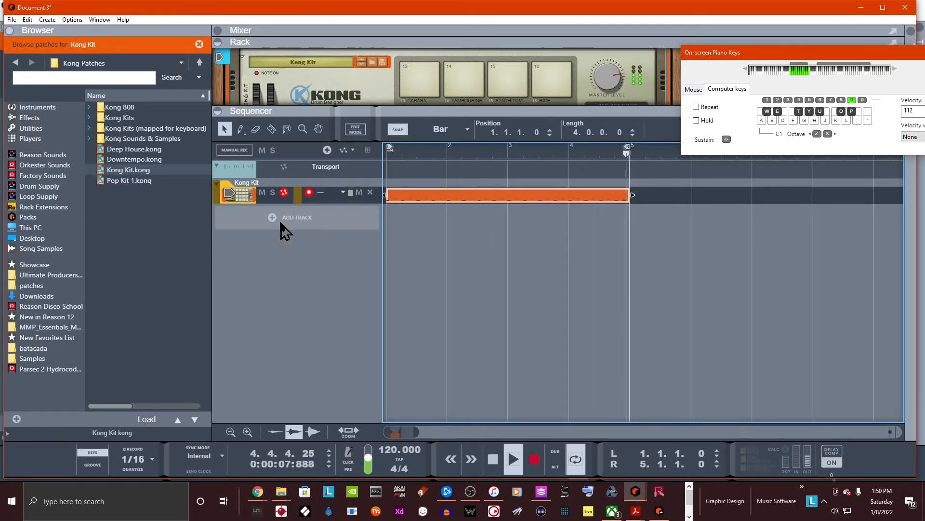
# Step: Add a Subtractor synthesizer on a new track below Kong Kit and enlarge the rack area to show its panel
pyautogui.click(27, 107)
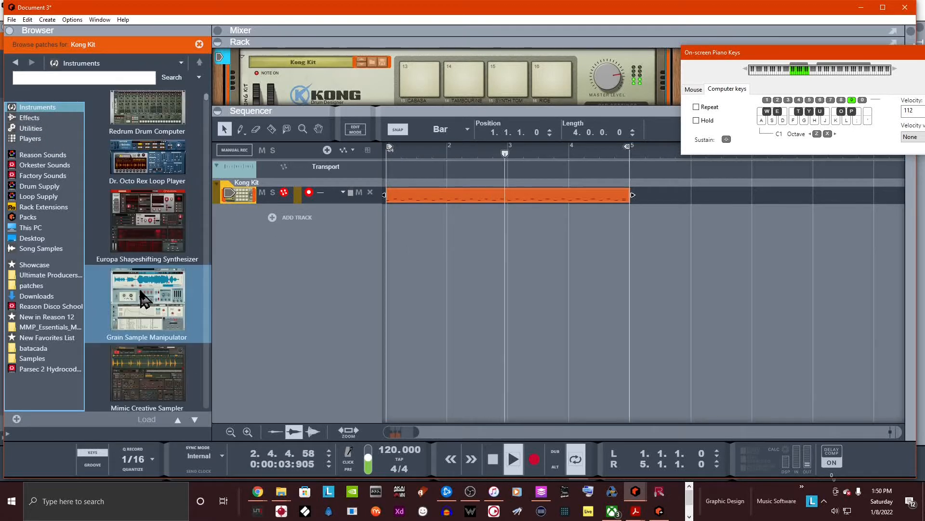
pyautogui.scroll(-4, 192, 304)
pyautogui.moveTo(159, 327); pyautogui.dragTo(308, 306)
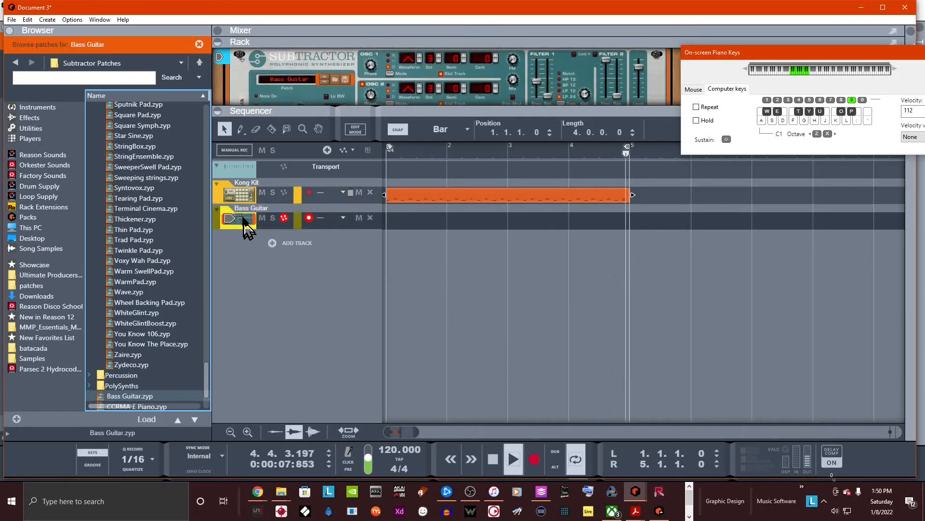
pyautogui.click(243, 226)
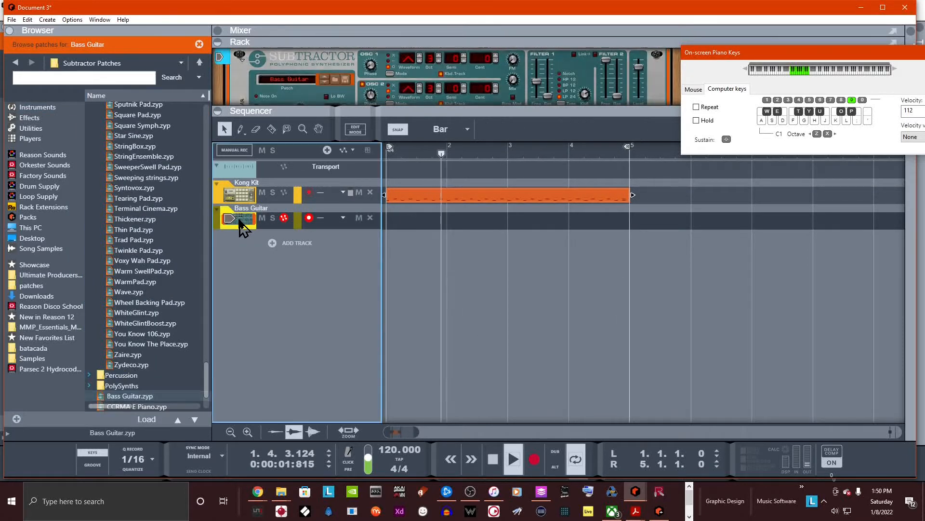
pyautogui.moveTo(367, 111); pyautogui.dragTo(364, 239)
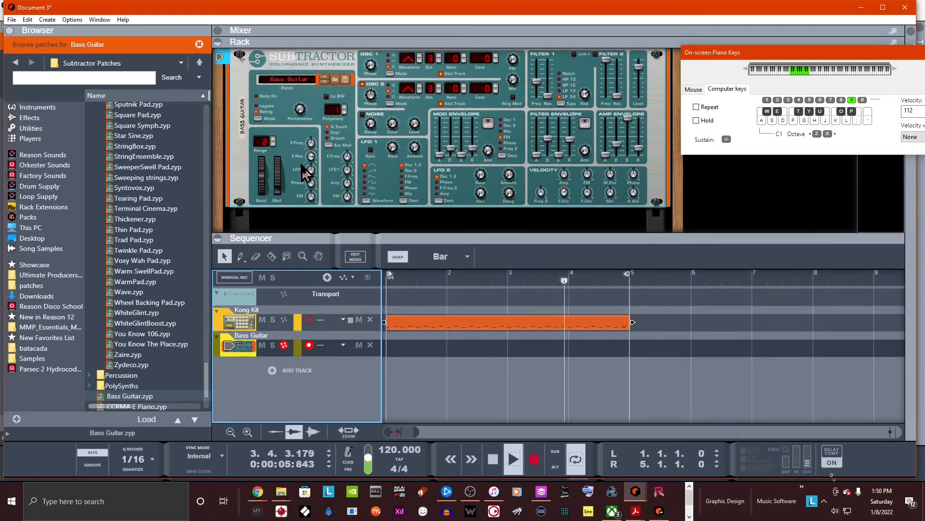
pyautogui.scroll(1, 306, 175)
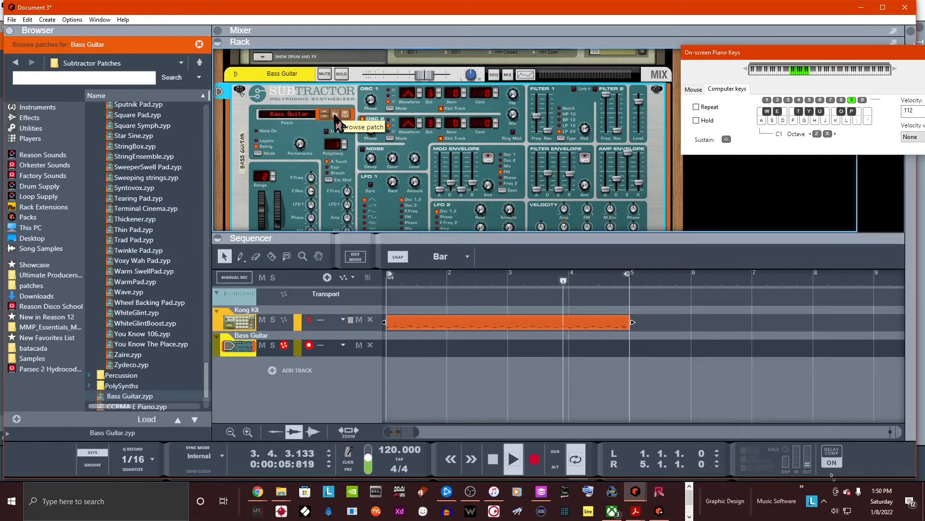
pyautogui.scroll(10, 143, 222)
pyautogui.scroll(12, 143, 221)
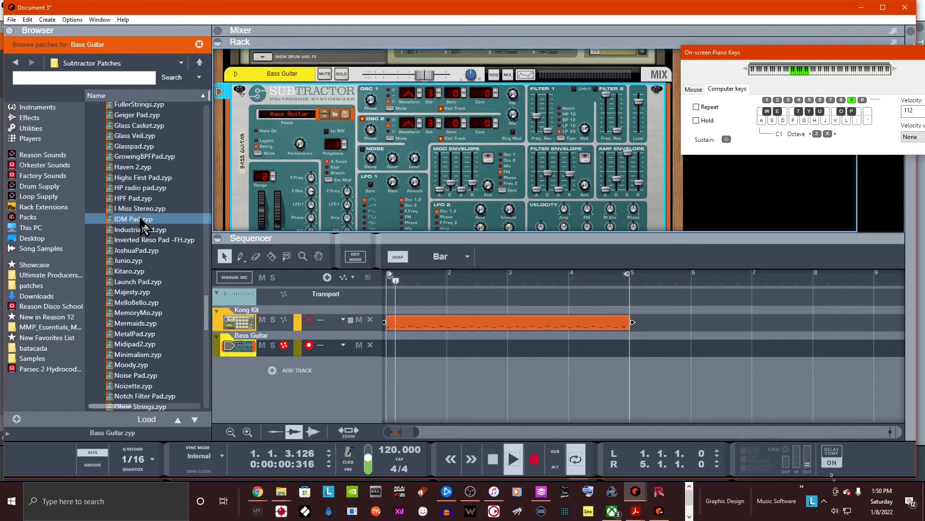
pyautogui.click(205, 302)
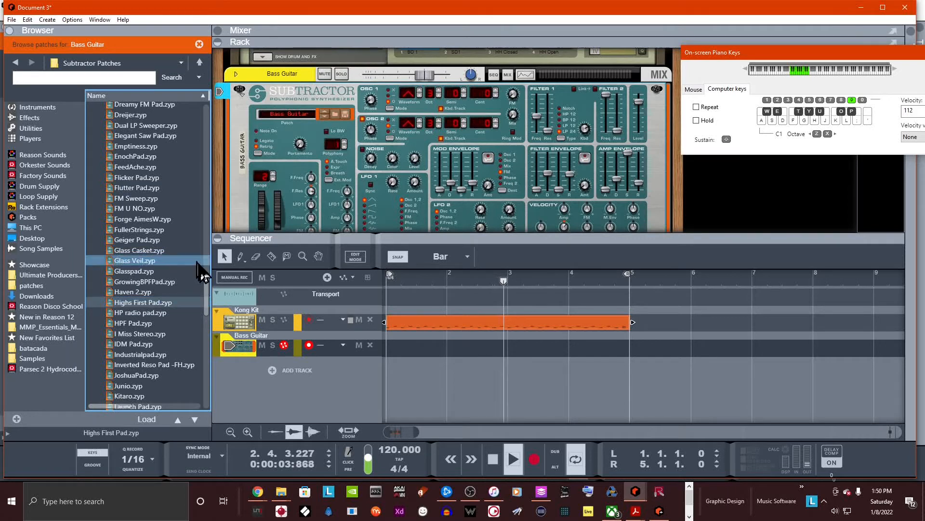
pyautogui.moveTo(207, 290); pyautogui.dragTo(214, 118)
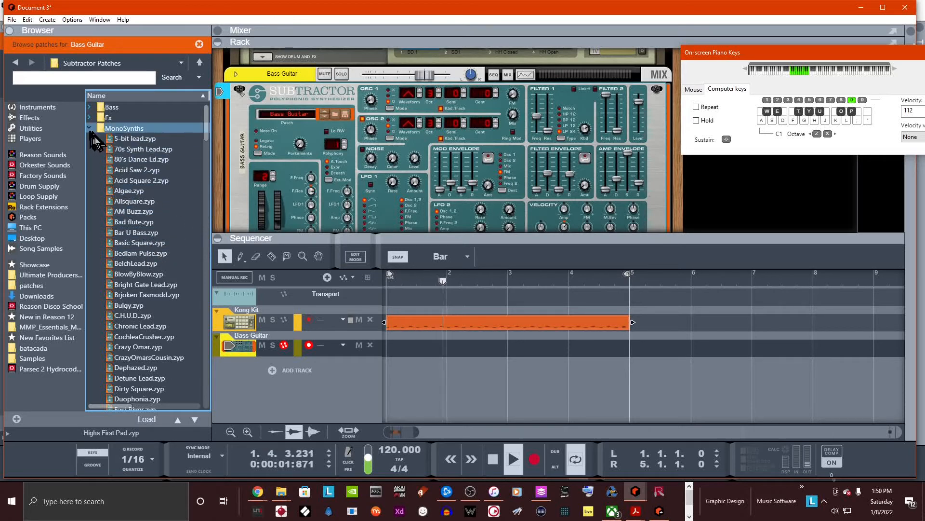
pyautogui.click(32, 129)
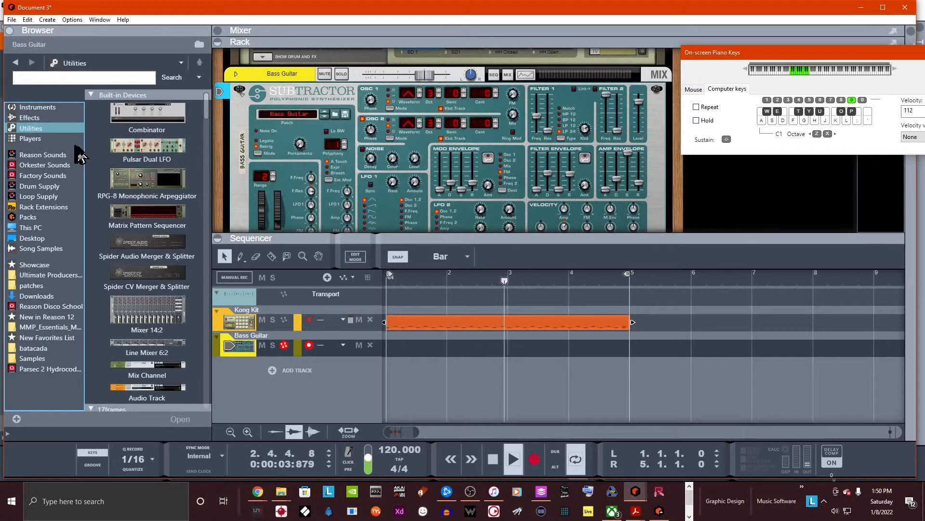
# Step: Browse the Subtractor patches and try the MonoSynths patches Crazy Omar and Chronic Lead on the new synth
pyautogui.click(337, 112)
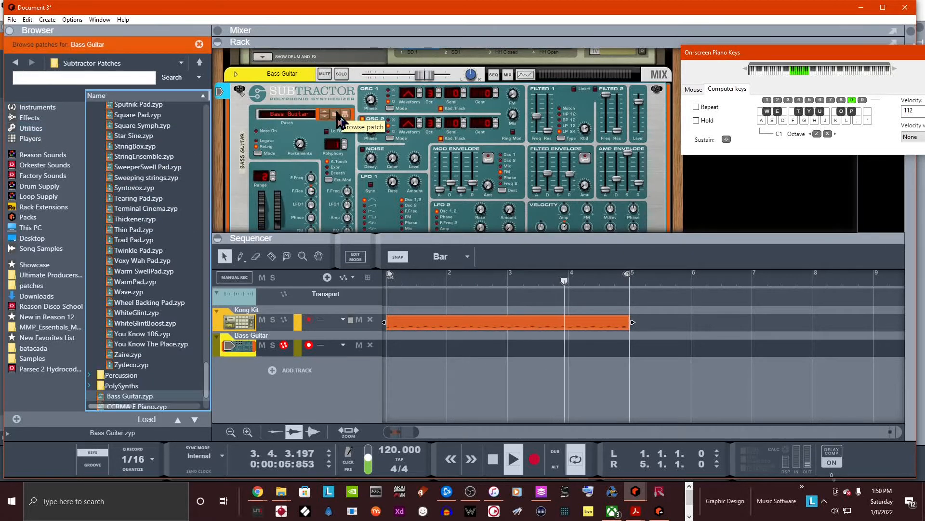
pyautogui.scroll(10, 154, 239)
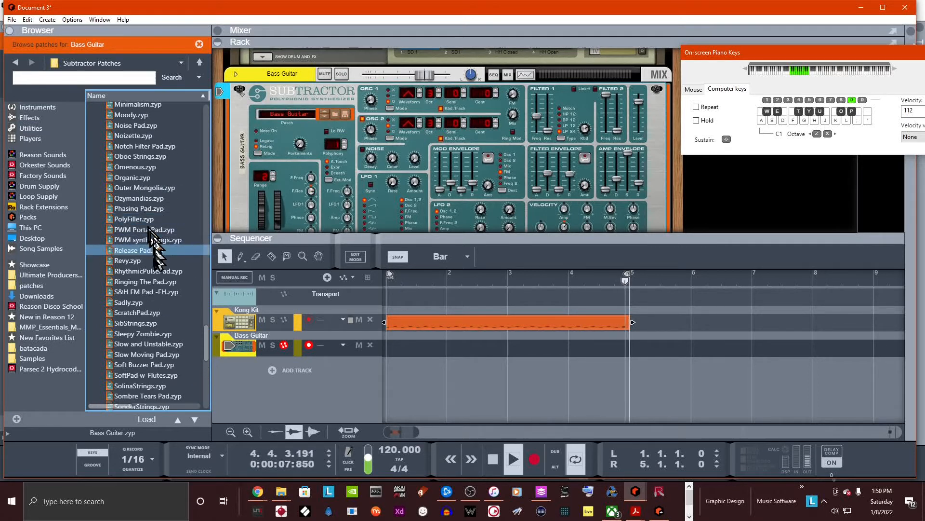
pyautogui.click(204, 334)
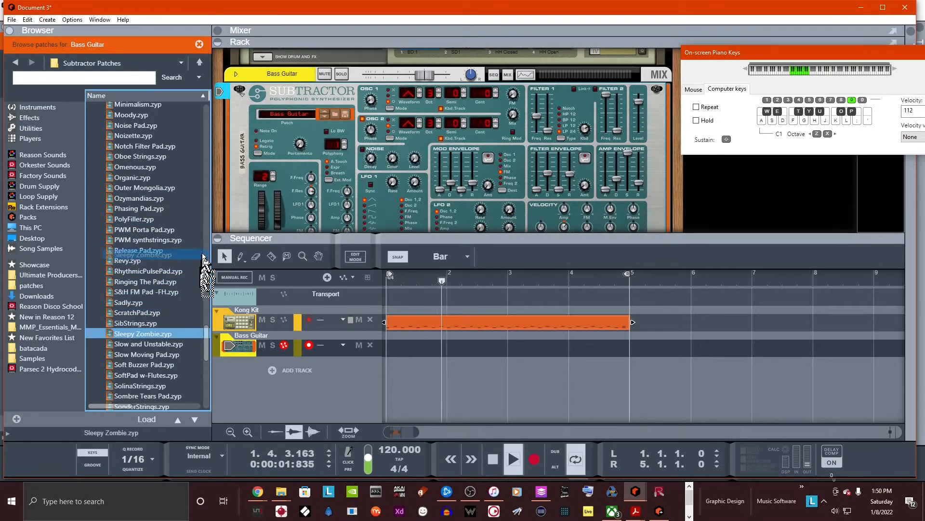
pyautogui.scroll(15, 206, 299)
pyautogui.scroll(15, 209, 289)
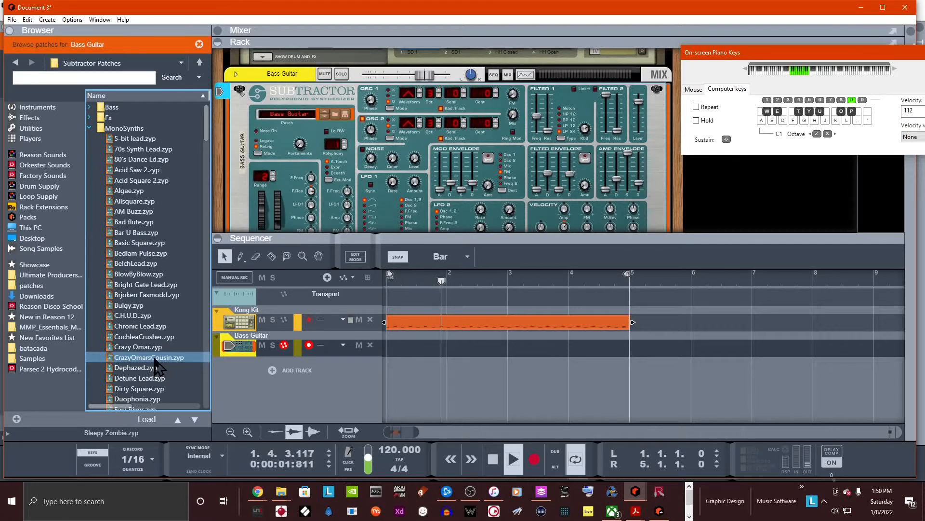
pyautogui.moveTo(145, 348); pyautogui.dragTo(366, 180)
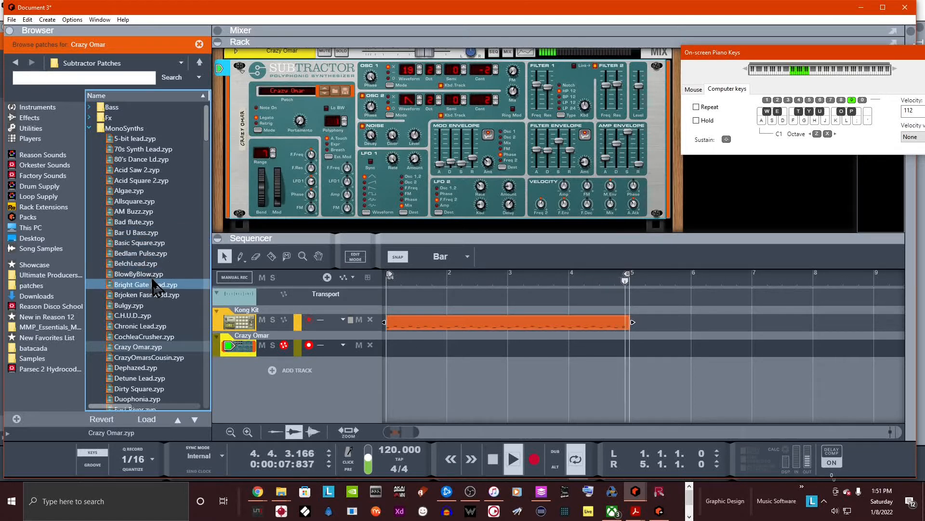
pyautogui.moveTo(150, 327); pyautogui.dragTo(381, 166)
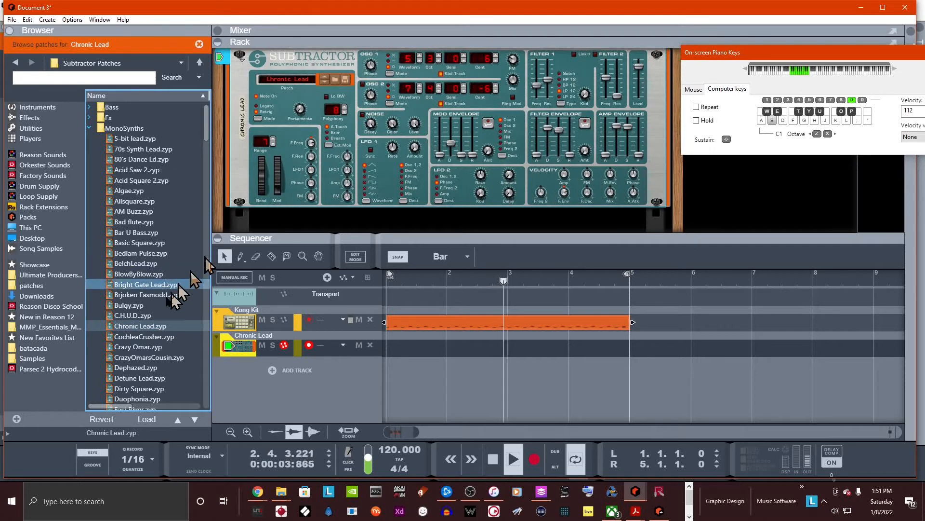
# Step: Load the Filthy PWM patch into the Subtractor and audition it by playing a few notes
pyautogui.scroll(-5, 149, 326)
pyautogui.moveTo(149, 327); pyautogui.dragTo(384, 165)
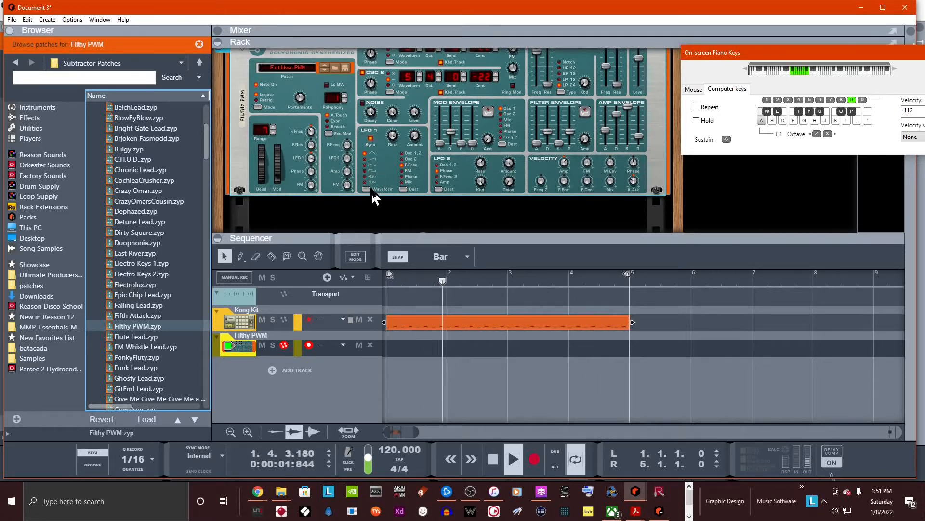
pyautogui.press('d')
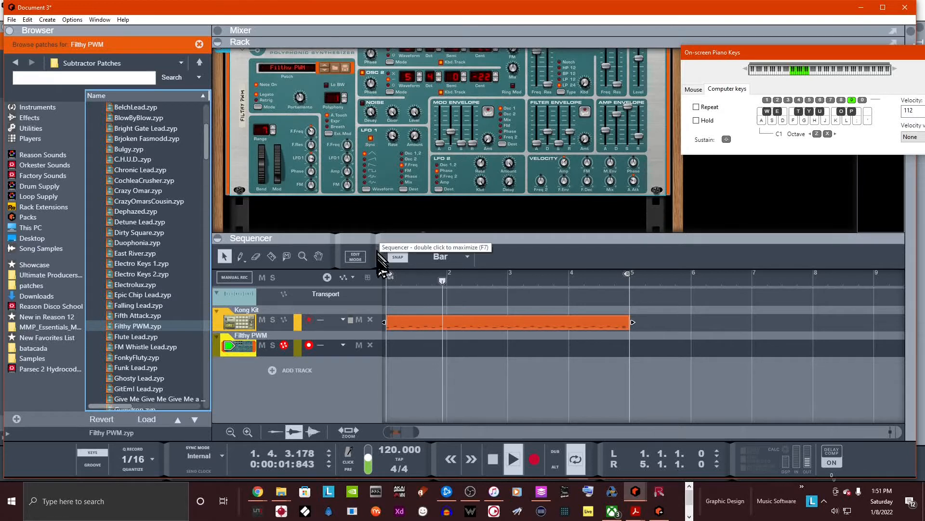
pyautogui.press('s')
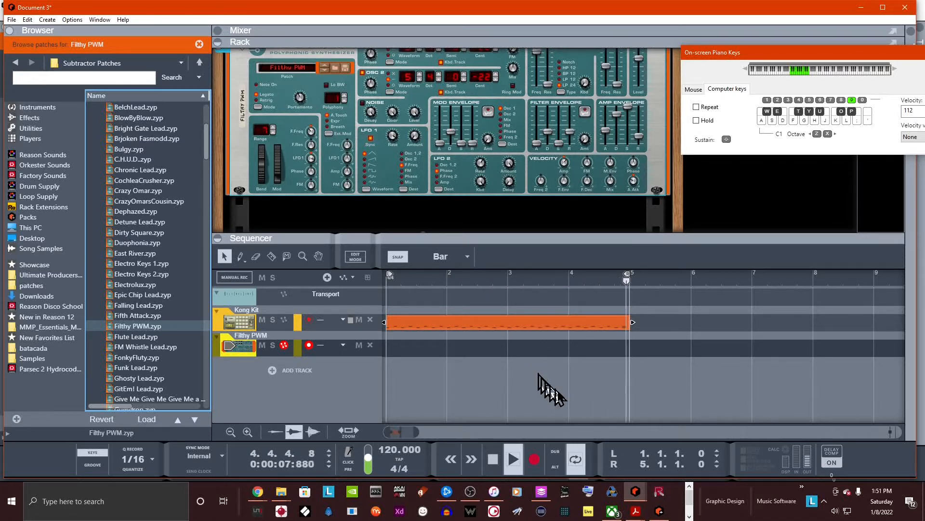
# Step: Record a synth line on the Filthy PWM track over the four-bar loop
pyautogui.click(534, 462)
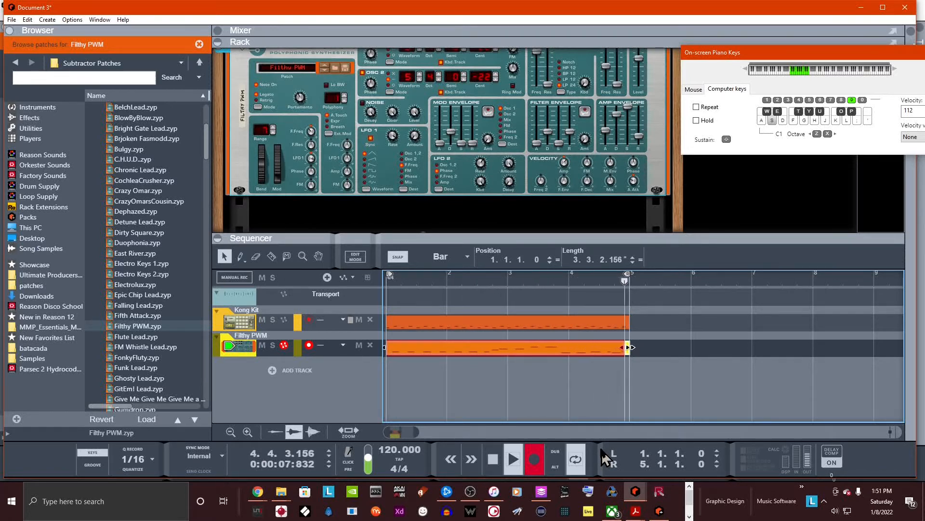
pyautogui.click(535, 459)
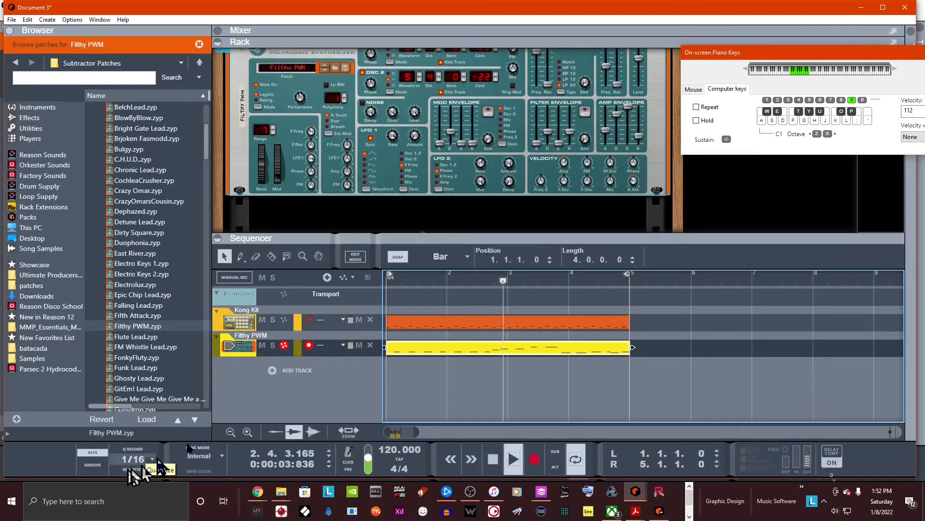
# Step: Open the recorded Filthy PWM clip in an enlarged sequencer and set the length of all its notes to 0.0.1.0
pyautogui.doubleClick(471, 353)
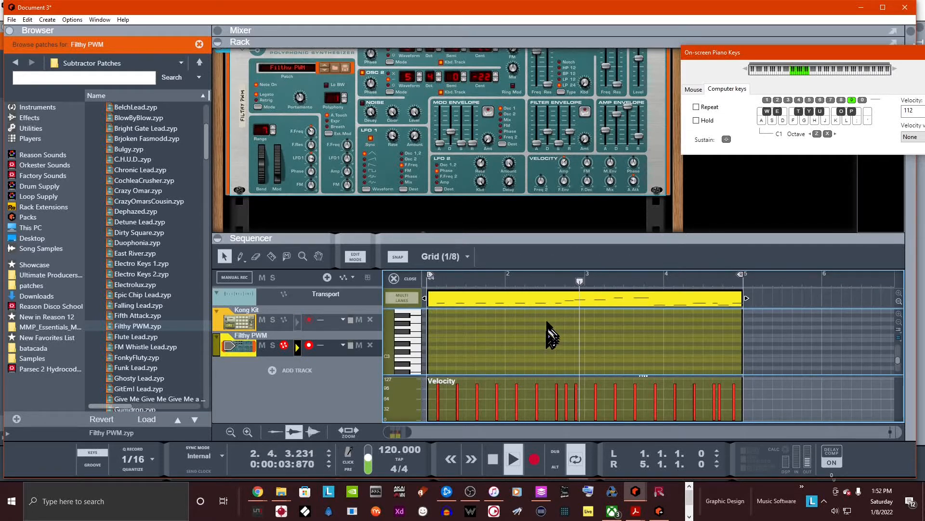
pyautogui.moveTo(536, 233); pyautogui.dragTo(536, 133)
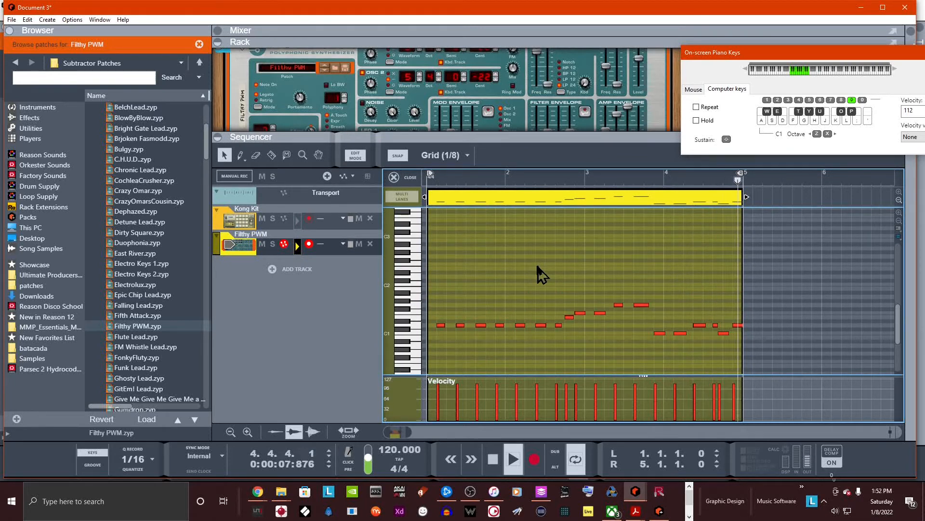
pyautogui.hotkey('ctrl', 'a')
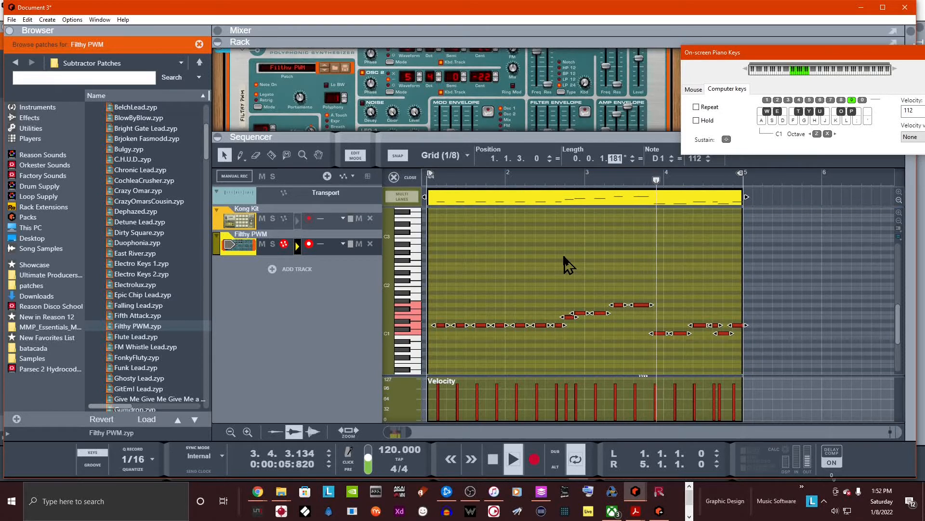
pyautogui.write('0')
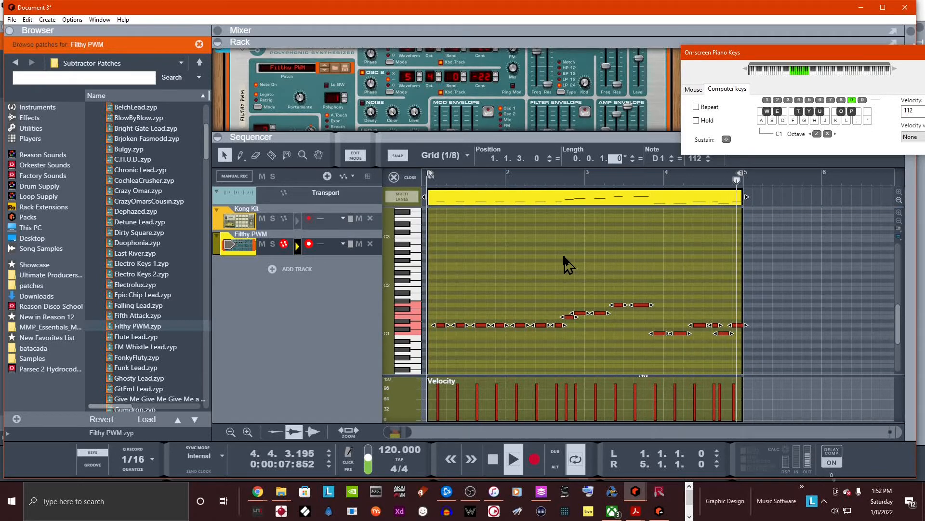
pyautogui.press('Return')
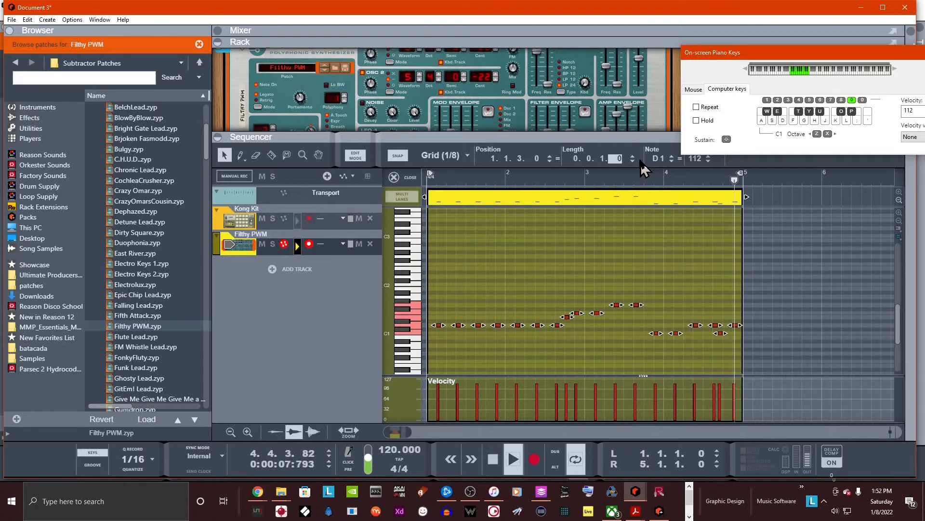
pyautogui.click(714, 342)
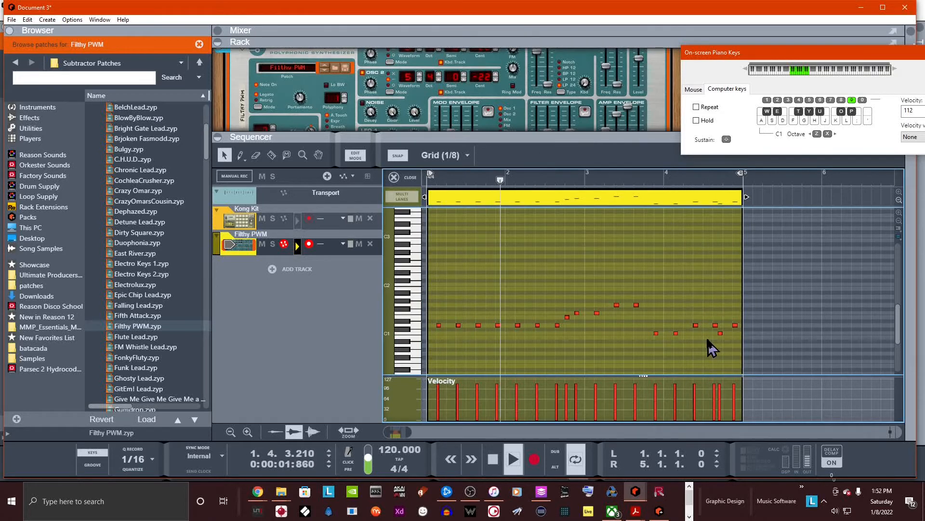
# Step: Move the last C1 note in bar 4 of the Filthy PWM clip to position 4.4.1
pyautogui.moveTo(721, 334); pyautogui.dragTo(724, 334)
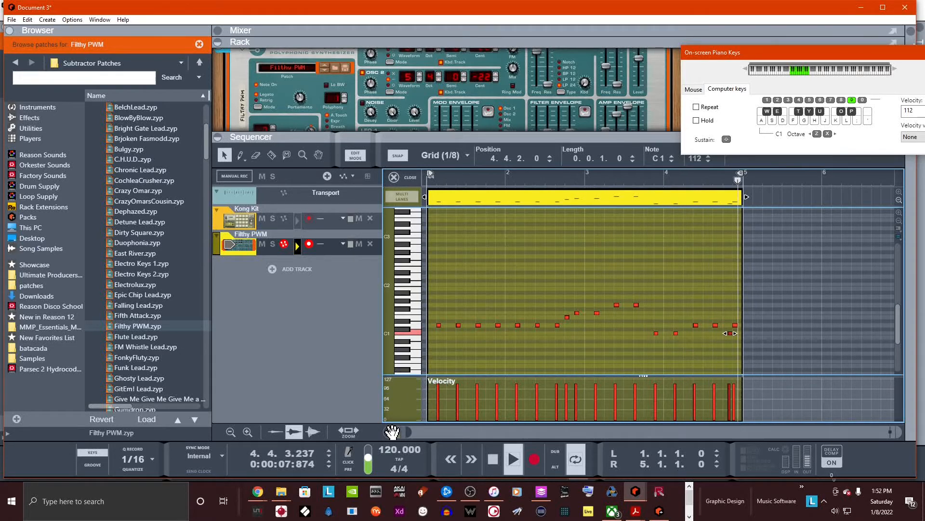
pyautogui.moveTo(388, 433); pyautogui.dragTo(404, 432)
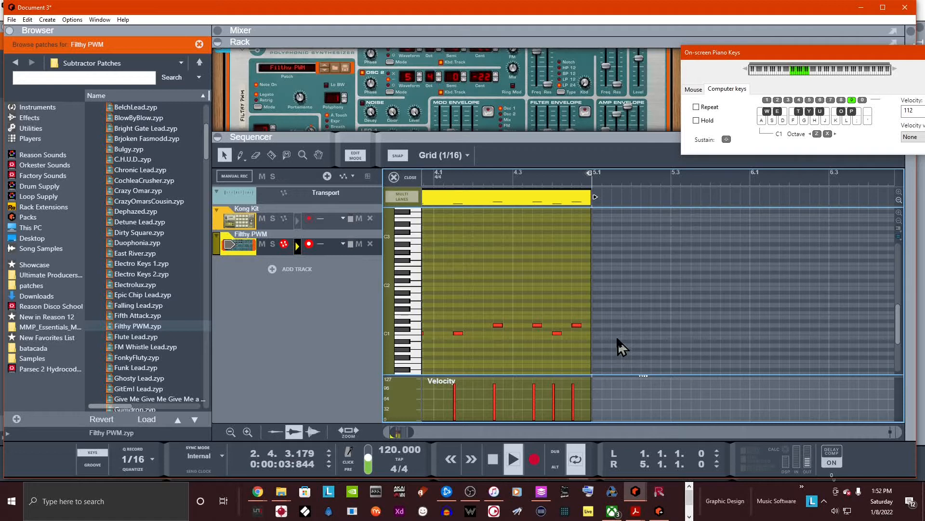
# Step: Lengthen all notes in the Filthy PWM clip to 0.0.2.0 and return to the arrangement view
pyautogui.hotkey('ctrl', 'a')
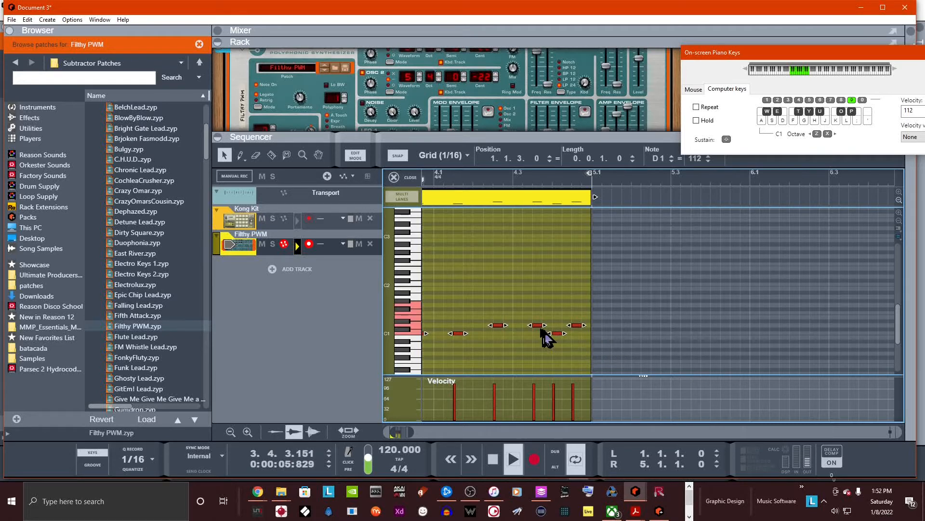
pyautogui.moveTo(504, 326); pyautogui.dragTo(510, 325)
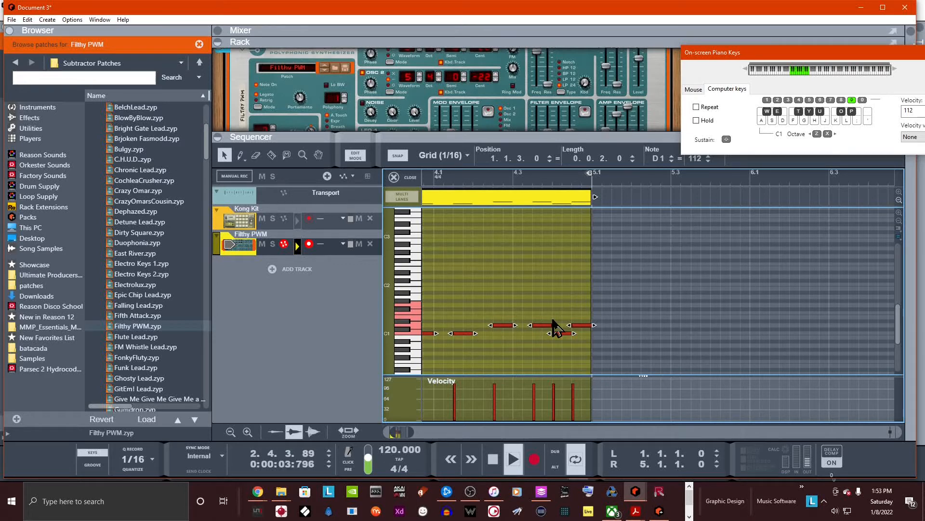
pyautogui.click(570, 308)
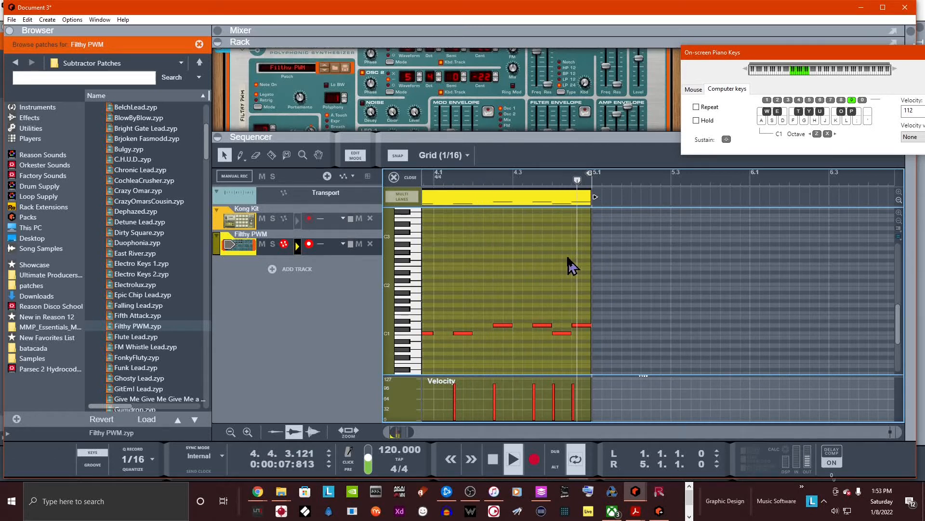
pyautogui.click(408, 178)
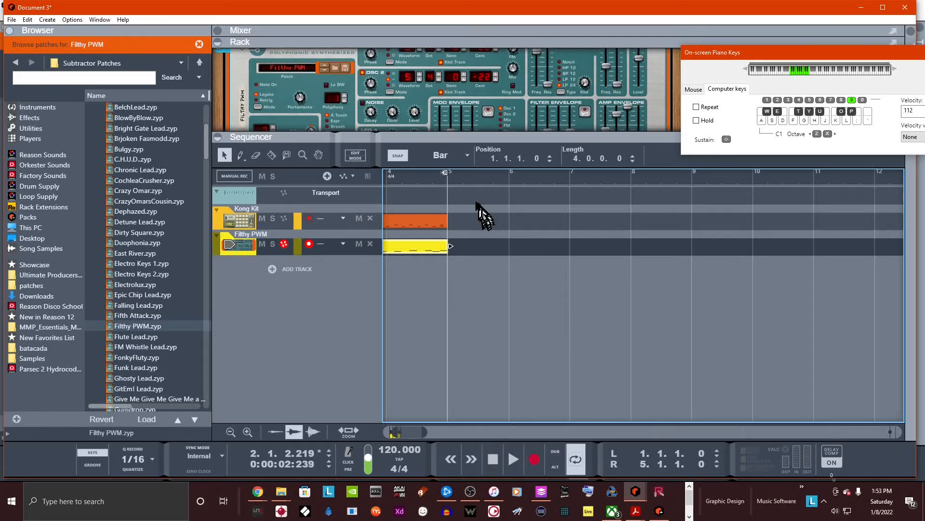
# Step: Extend the loop's right locator to bar 9 and duplicate the Kong Kit and Filthy PWM clips into bars 5 to 8
pyautogui.moveTo(446, 173); pyautogui.dragTo(624, 190)
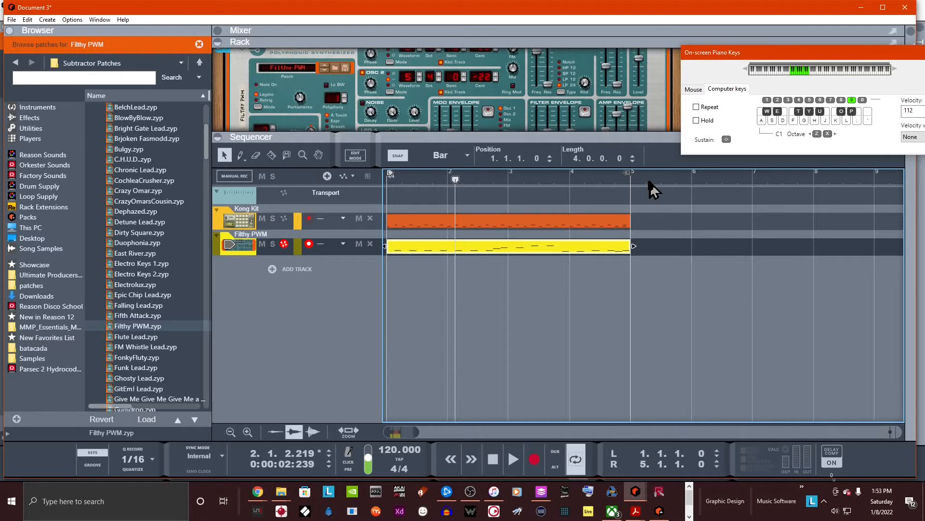
pyautogui.moveTo(641, 190); pyautogui.dragTo(873, 198)
pyautogui.moveTo(733, 268); pyautogui.dragTo(598, 205)
pyautogui.click(628, 247)
pyautogui.hotkey('ctrl', 'd')
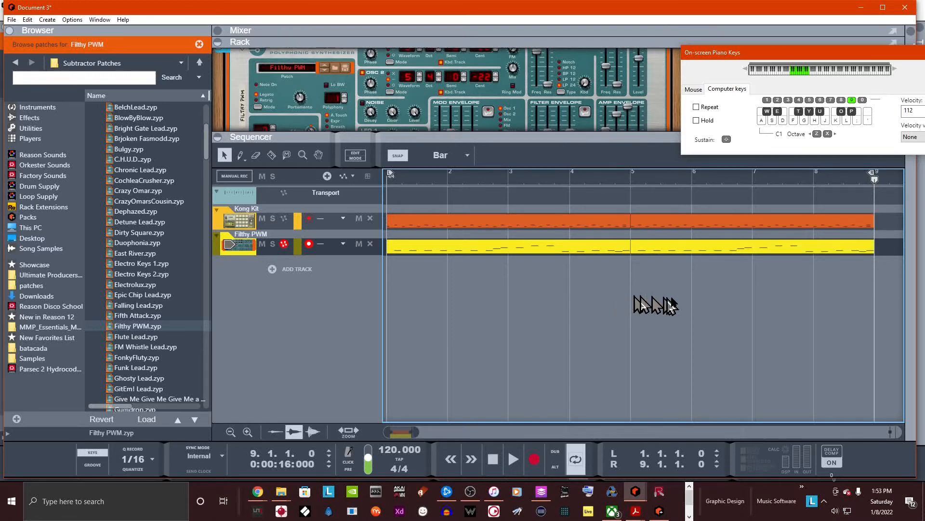
pyautogui.hotkey('ctrl', 'a')
pyautogui.click(688, 284)
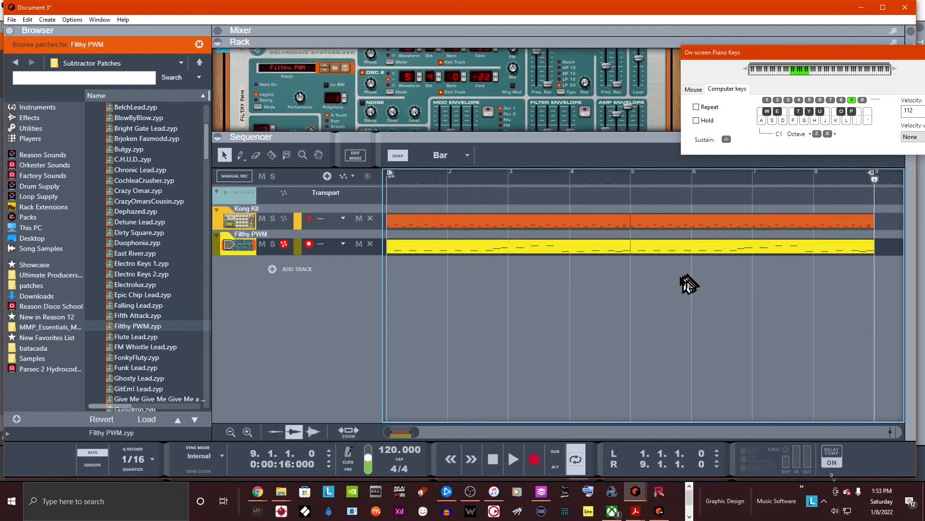
# Step: Bring the song's end marker back to bar 129
pyautogui.moveTo(414, 432); pyautogui.dragTo(887, 434)
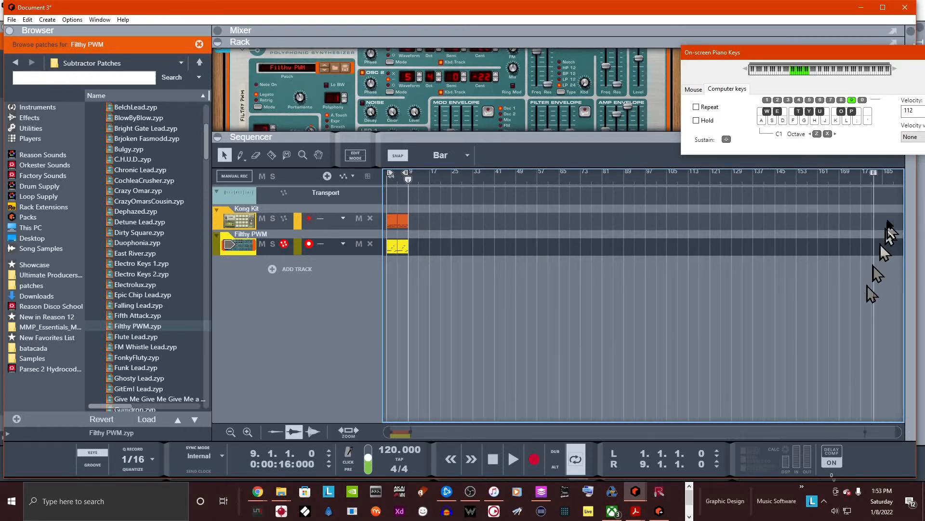
pyautogui.moveTo(871, 172)
pyautogui.mouseDown()
pyautogui.moveTo(820, 170)
pyautogui.moveTo(796, 186)
pyautogui.moveTo(702, 201)
pyautogui.moveTo(614, 248)
pyautogui.moveTo(844, 234)
pyautogui.moveTo(692, 233)
pyautogui.moveTo(863, 217)
pyautogui.mouseUp()
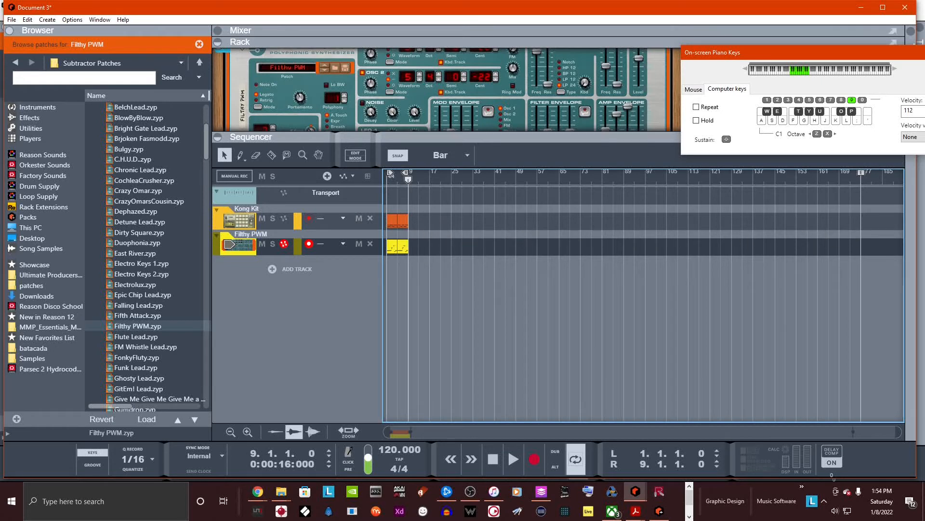
pyautogui.moveTo(863, 179)
pyautogui.mouseDown()
pyautogui.moveTo(512, 222)
pyautogui.moveTo(694, 233)
pyautogui.moveTo(766, 226)
pyautogui.moveTo(731, 230)
pyautogui.mouseUp()
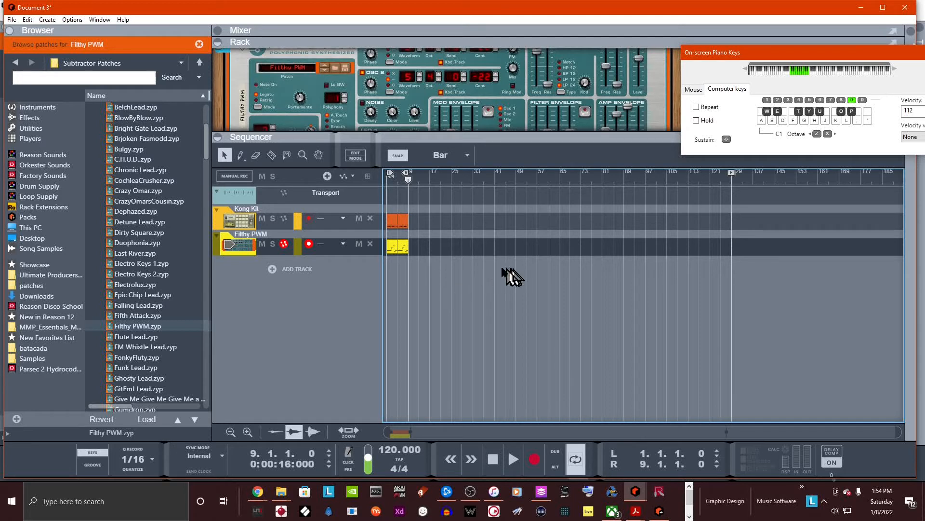
# Step: Duplicate the Kong Kit and Filthy PWM clips repeatedly until they reach bar 129, and move the end marker to about bar 136
pyautogui.moveTo(443, 247); pyautogui.dragTo(397, 223)
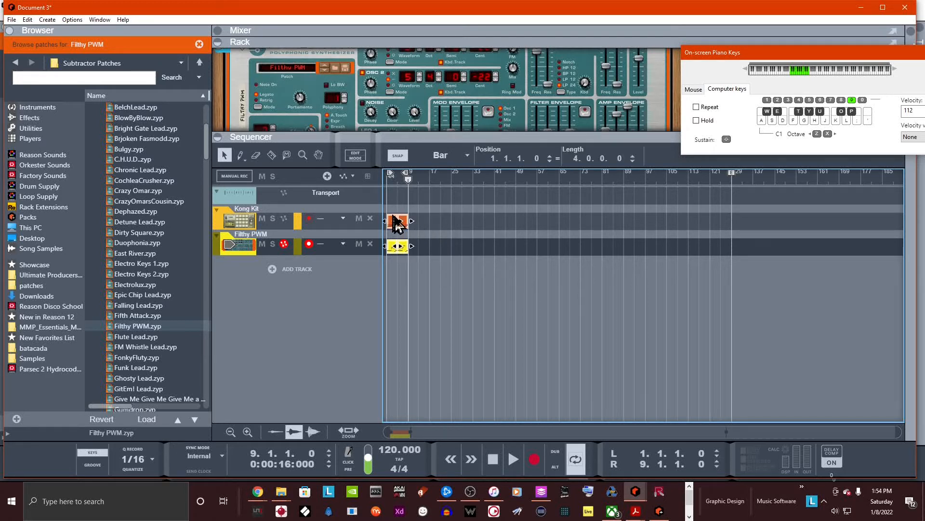
pyautogui.hotkey('ctrl', 'd')
pyautogui.hotkey('ctrl', 'd')
pyautogui.hotkey('ctrl', 'd')
pyautogui.hotkey('ctrl', 'd')
pyautogui.hotkey('ctrl', 'd')
pyautogui.hotkey('ctrl', 'd')
pyautogui.hotkey('ctrl', 'd')
pyautogui.hotkey('ctrl', 'd')
pyautogui.hotkey('ctrl', 'd')
pyautogui.hotkey('ctrl', 'd')
pyautogui.hotkey('ctrl', 'd')
pyautogui.hotkey('ctrl', 'd')
pyautogui.hotkey('ctrl', 'd')
pyautogui.hotkey('ctrl', 'd')
pyautogui.hotkey('ctrl', 'd')
pyautogui.hotkey('ctrl', 'd')
pyautogui.hotkey('ctrl', 'd')
pyautogui.hotkey('ctrl', 'd')
pyautogui.hotkey('ctrl', 'd')
pyautogui.hotkey('ctrl', 'd')
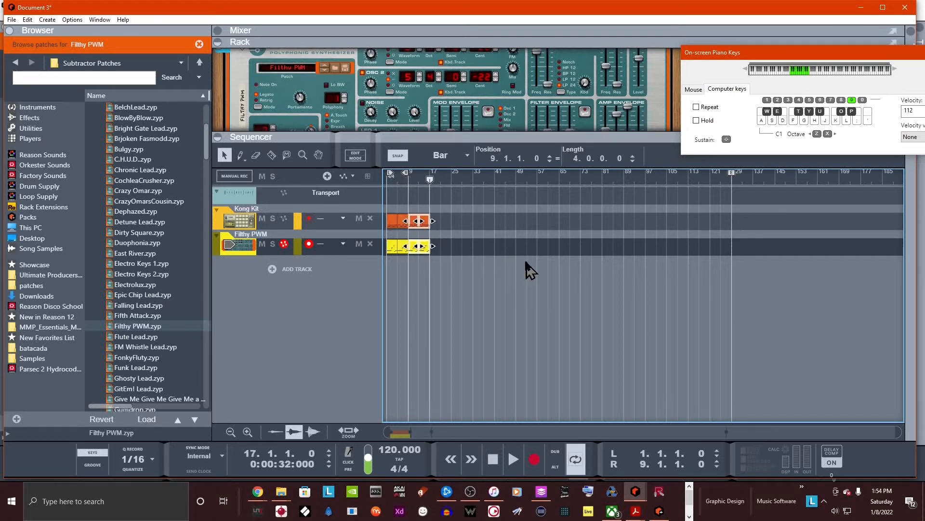
pyautogui.hotkey('ctrl', 'd')
pyautogui.hotkey('ctrl', 'd')
pyautogui.hotkey('ctrl', 'd')
pyautogui.hotkey('ctrl', 'd')
pyautogui.hotkey('ctrl', 'd')
pyautogui.hotkey('ctrl', 'd')
pyautogui.hotkey('ctrl', 'd')
pyautogui.hotkey('ctrl', 'd')
pyautogui.hotkey('ctrl', 'd')
pyautogui.hotkey('ctrl', 'd')
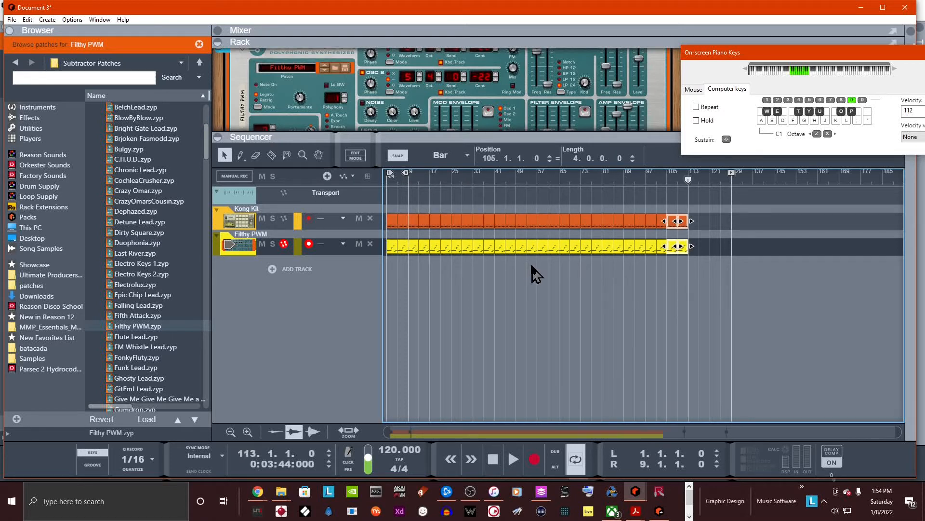
pyautogui.click(754, 195)
pyautogui.moveTo(734, 181); pyautogui.dragTo(756, 189)
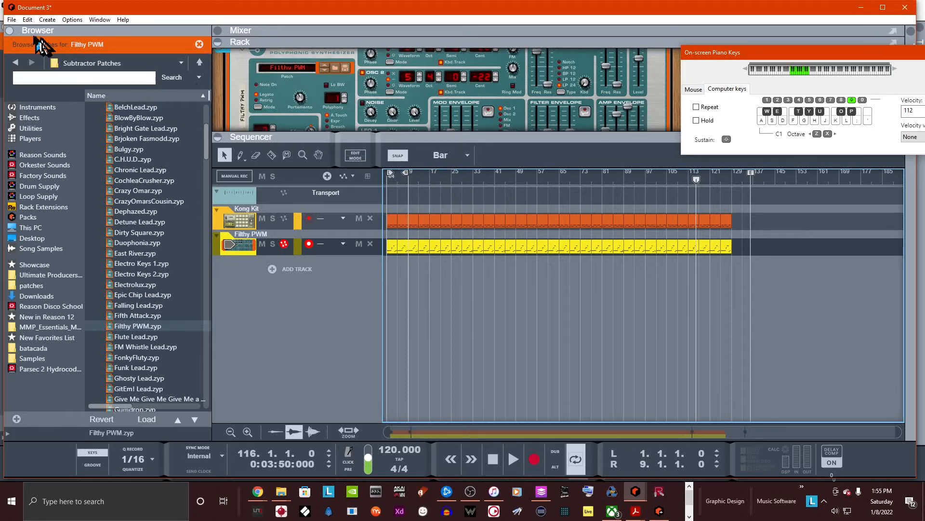
# Step: Export the loop to Documents as the audio file loop.aif at 44,100 Hz and 16-bit with dither
pyautogui.click(12, 20)
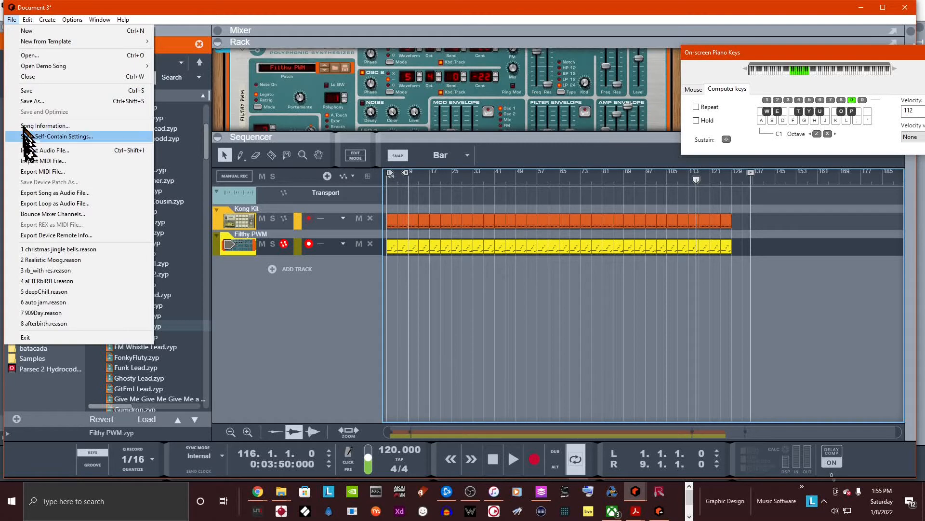
pyautogui.click(89, 203)
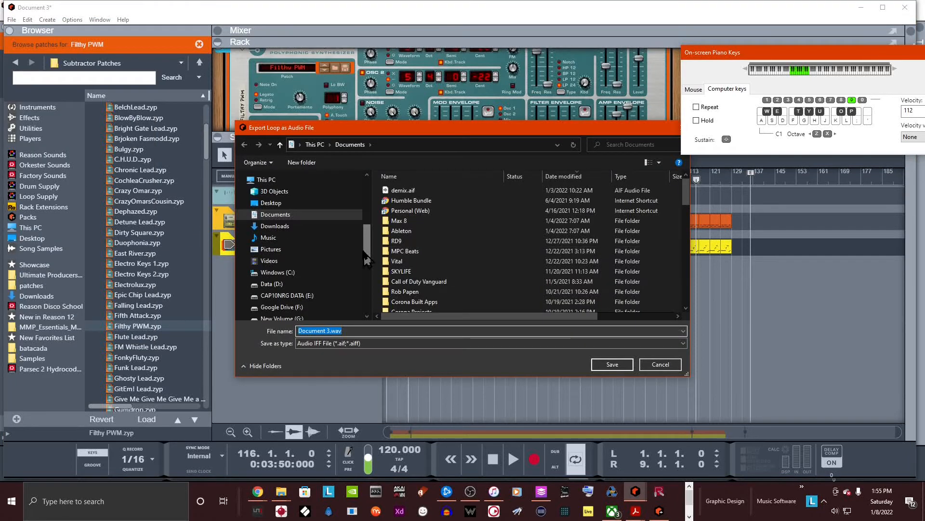
pyautogui.write('loop.aif')
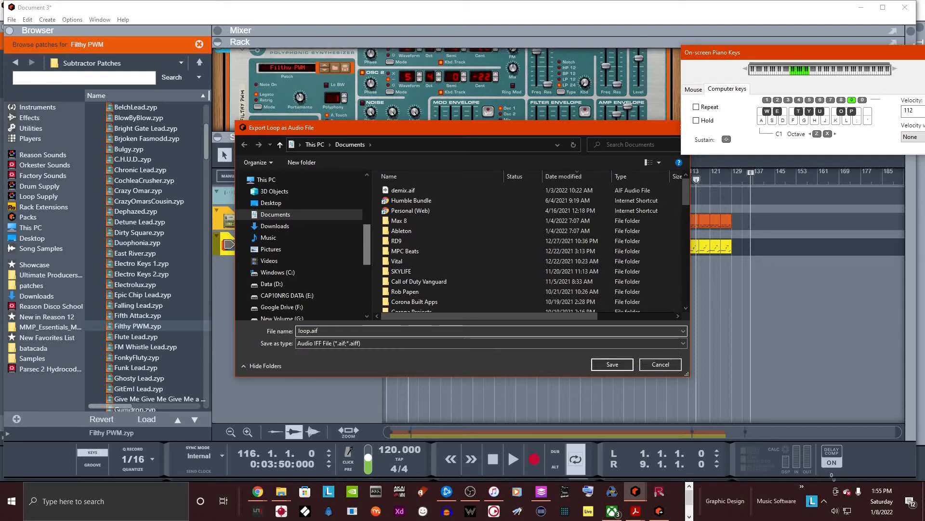
pyautogui.press('Return')
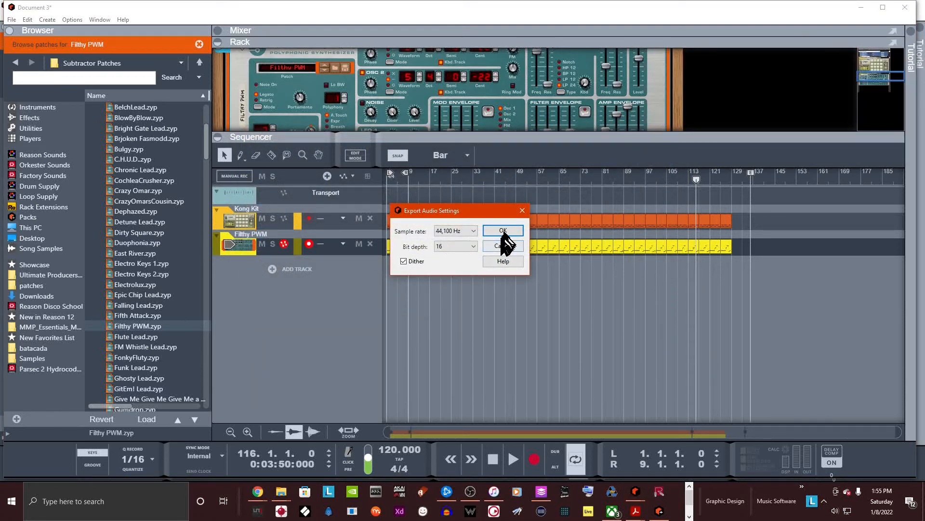
pyautogui.click(503, 231)
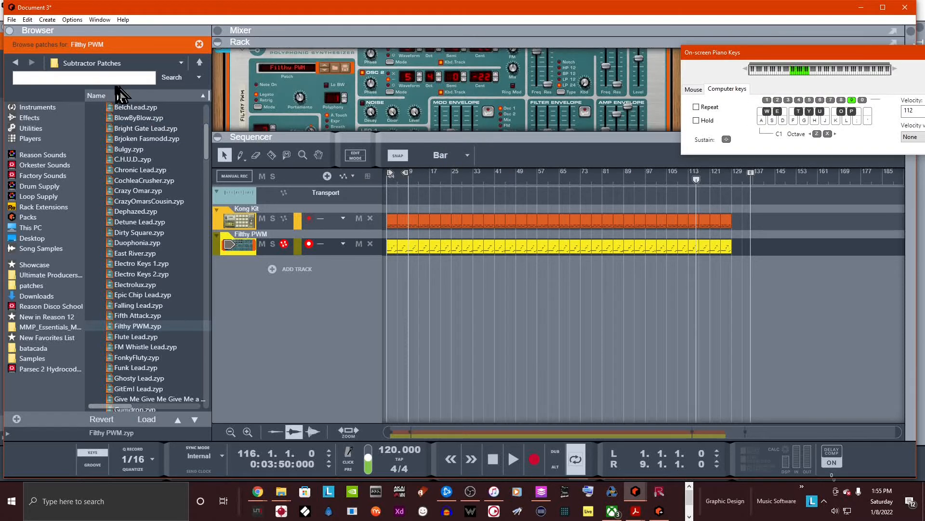
# Step: Start exporting the whole song as Document 3.aif at 44,100 Hz and 16-bit with dither, and stop the rendering partway
pyautogui.click(11, 19)
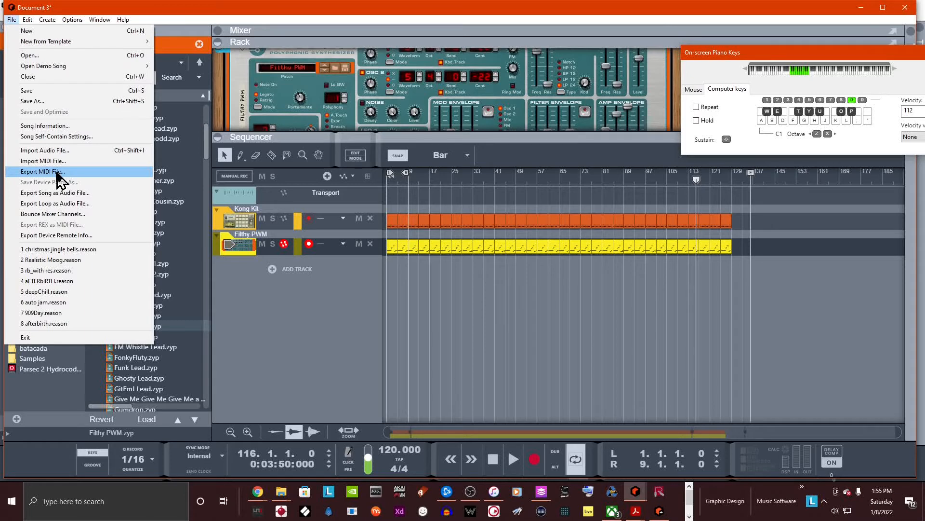
pyautogui.click(101, 193)
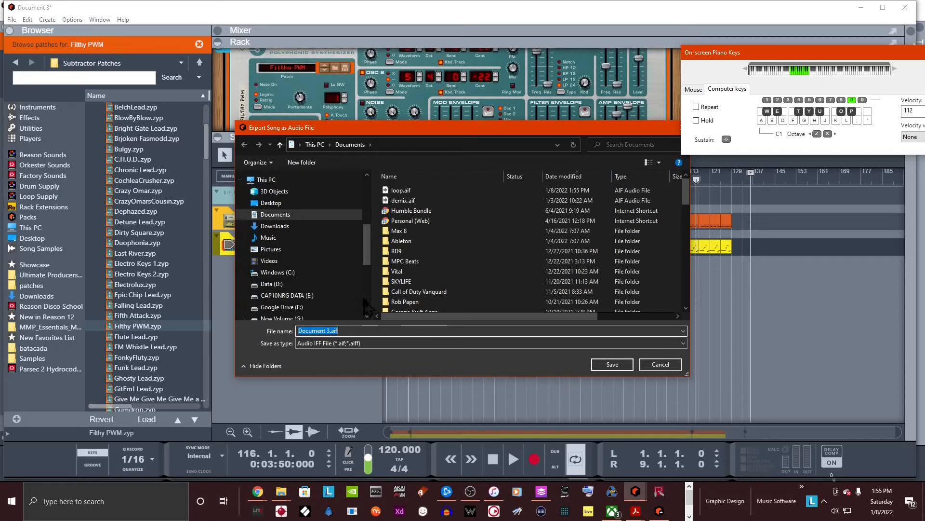
pyautogui.click(331, 331)
pyautogui.click(612, 367)
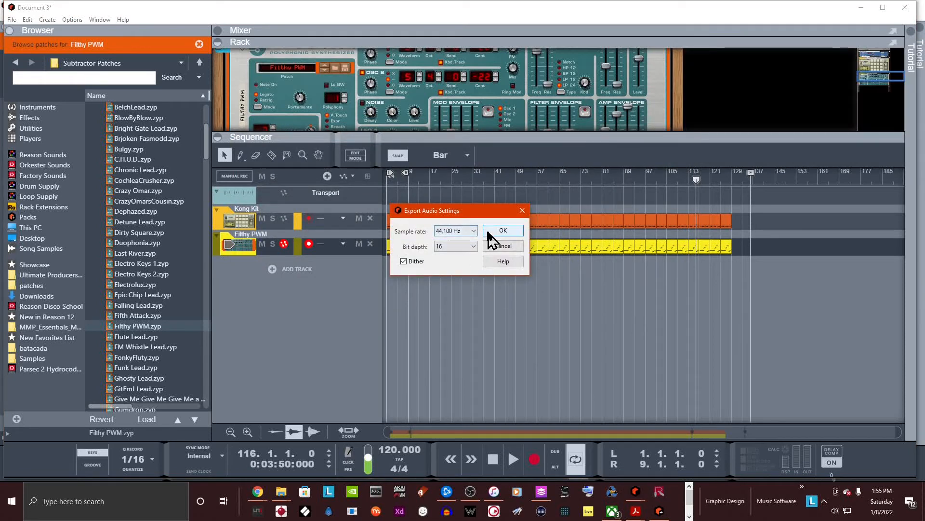
pyautogui.click(492, 234)
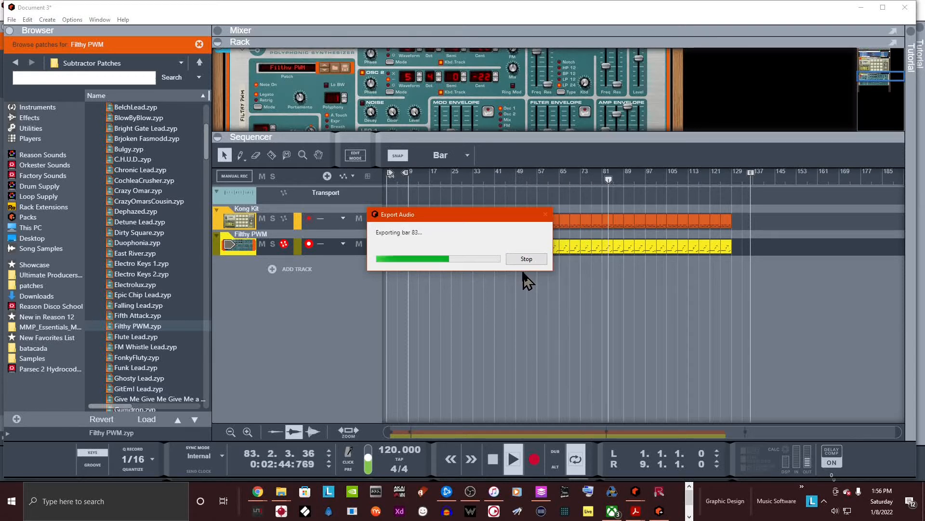
pyautogui.click(526, 259)
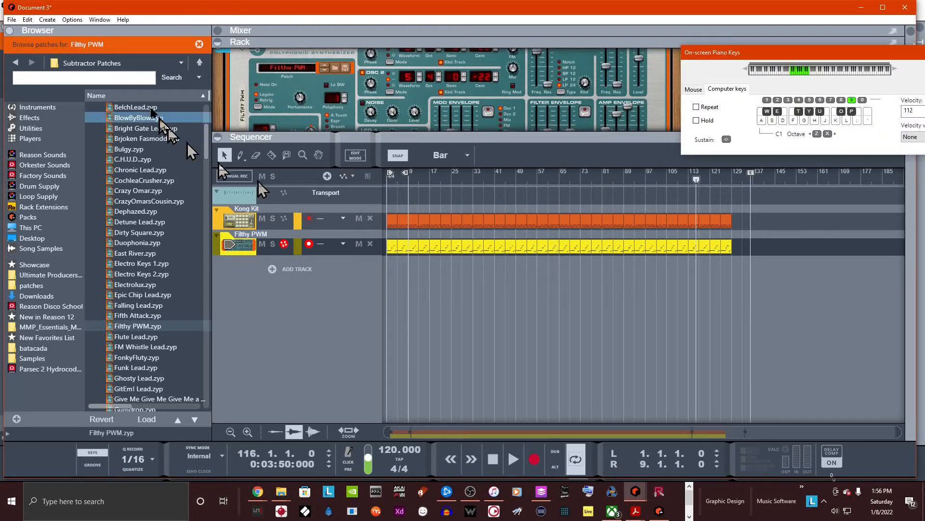
# Step: Set up a mixer channel bounce of Kong Kit and Filthy PWM over the loop range, normalized, with all mixer settings applied
pyautogui.click(11, 20)
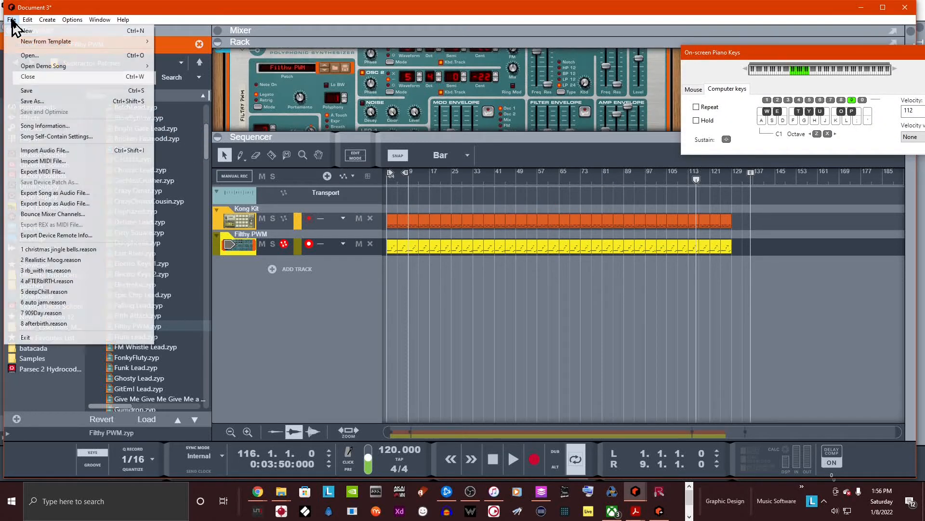
pyautogui.click(67, 215)
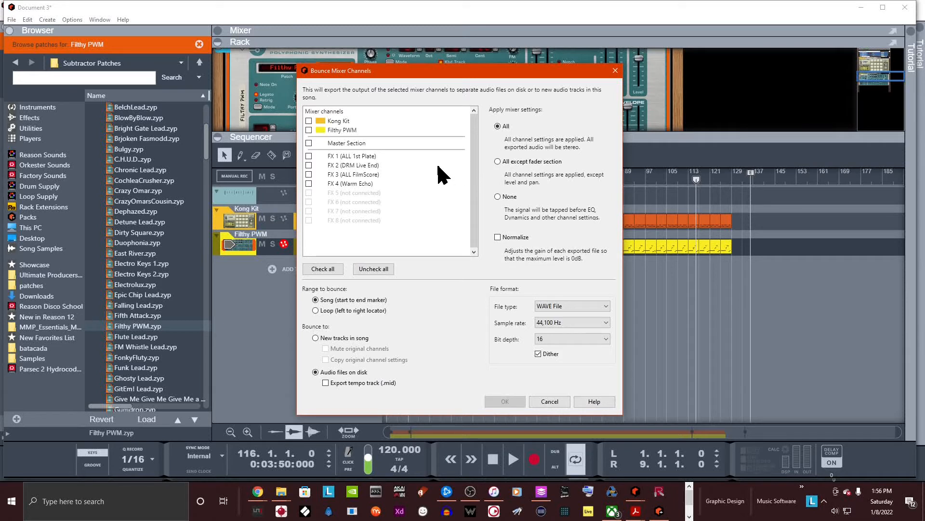
pyautogui.click(309, 121)
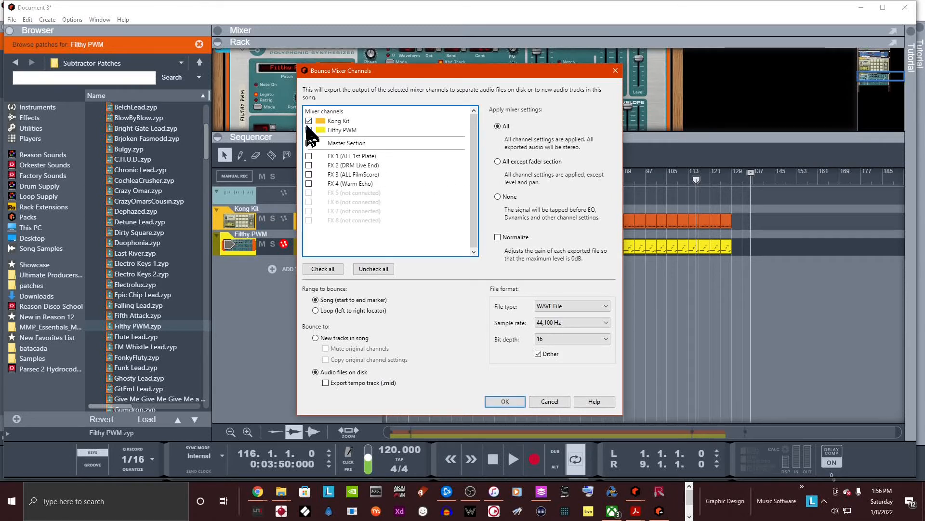
pyautogui.click(309, 130)
pyautogui.click(342, 311)
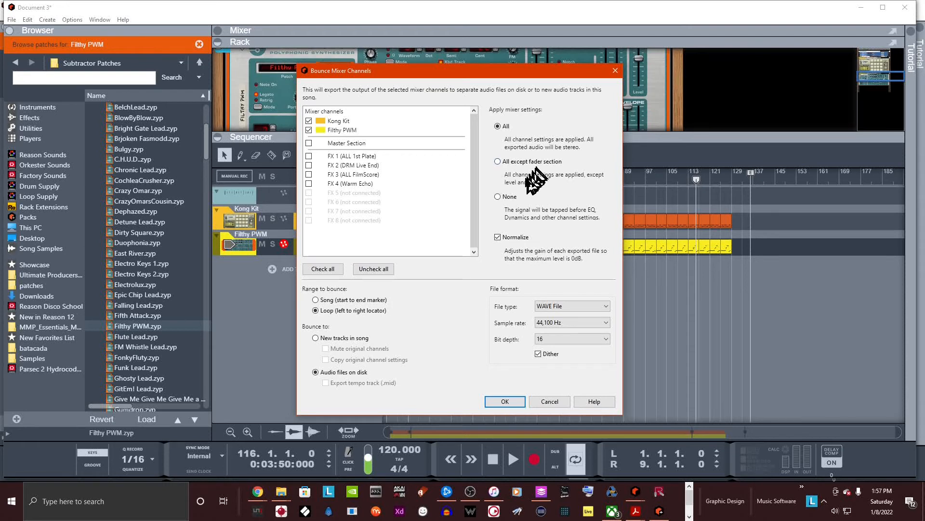
pyautogui.click(498, 196)
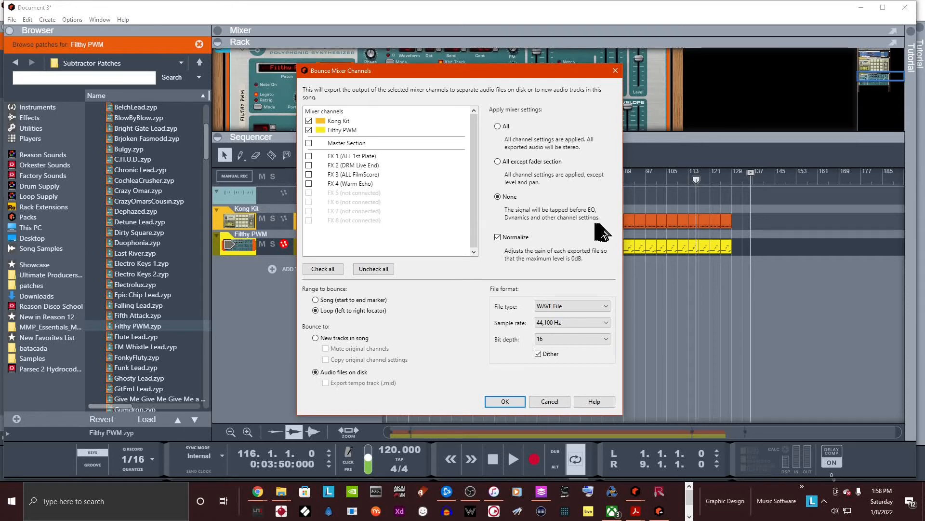
pyautogui.click(498, 125)
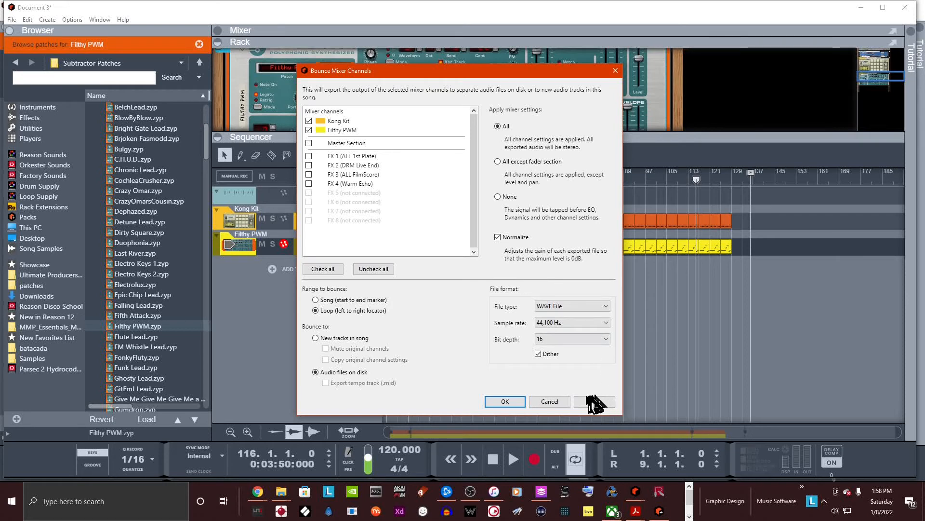
# Step: Accept the bounce settings and create a new output folder named stems inside Documents
pyautogui.click(505, 401)
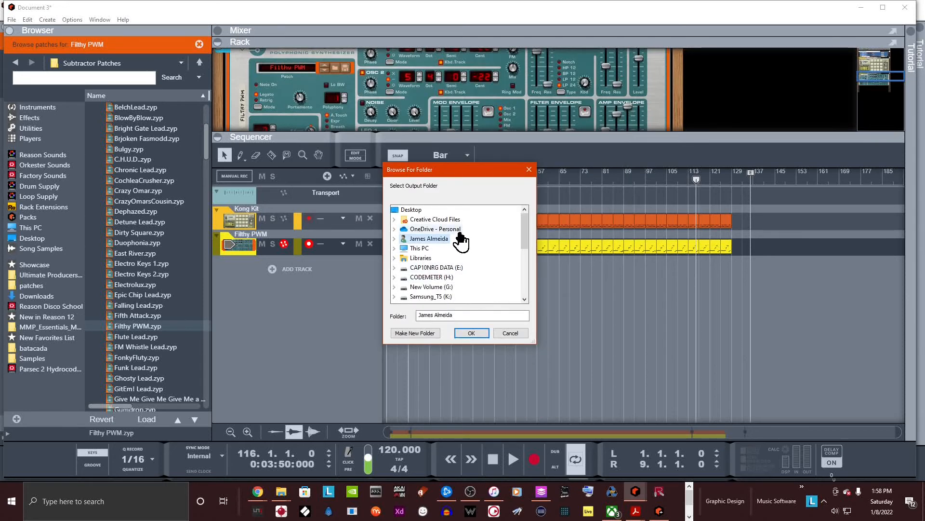
pyautogui.doubleClick(426, 247)
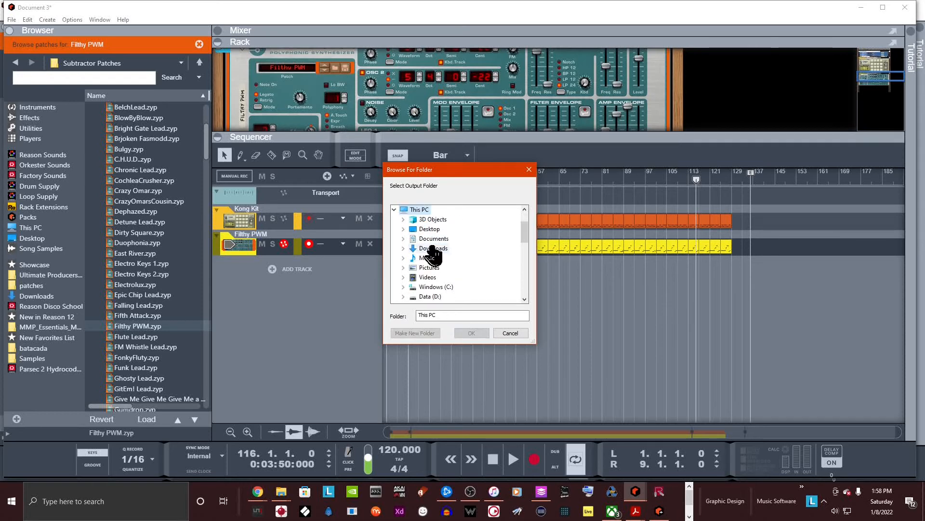
pyautogui.doubleClick(450, 238)
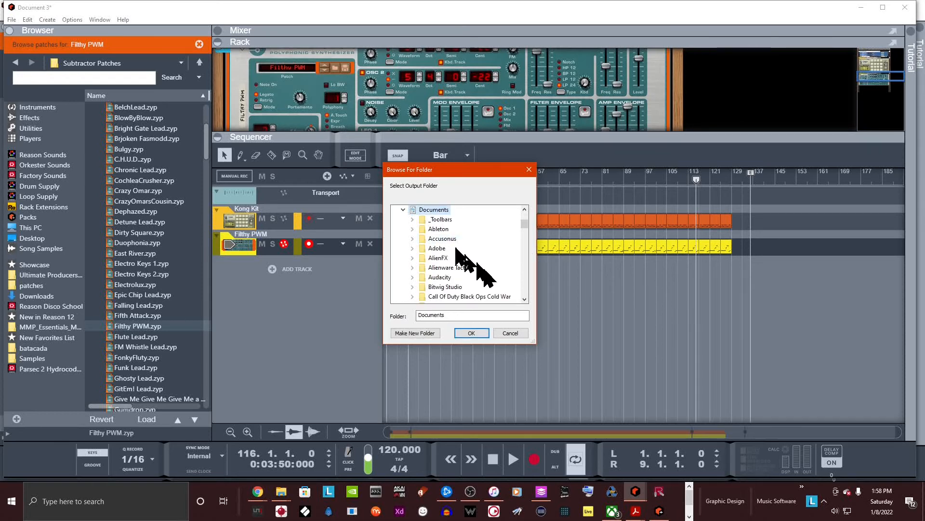
pyautogui.click(432, 333)
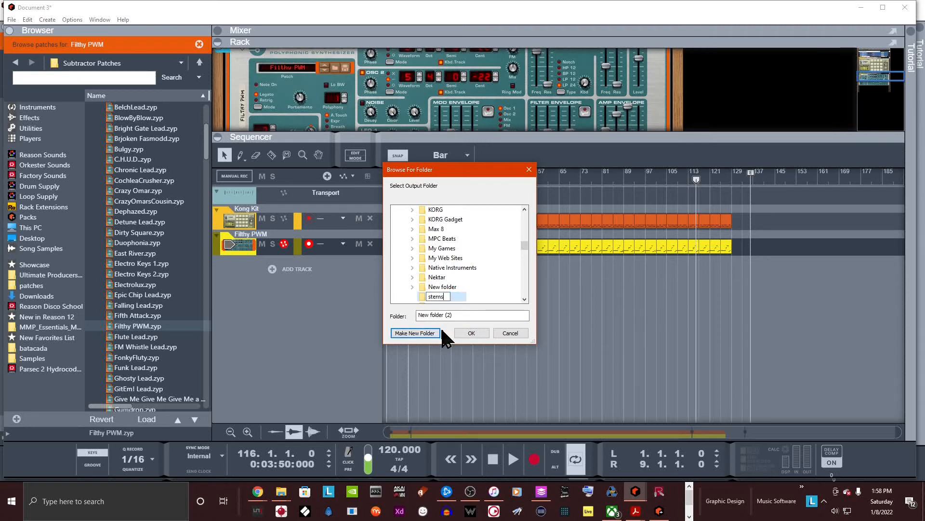
pyautogui.write('stems')
pyautogui.press('Return')
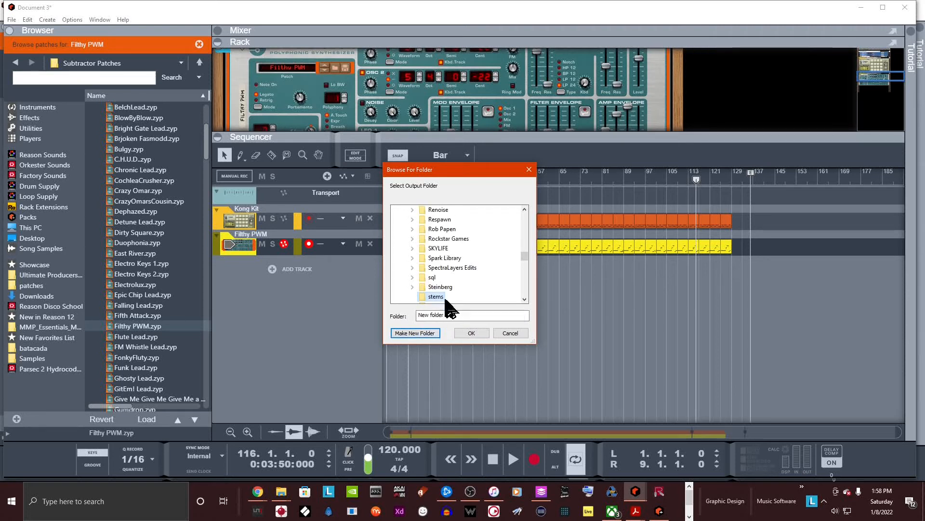
# Step: Bounce the mixer channels into the stems folder, and reposition the On-screen Piano Keys window over the sequencer
pyautogui.click(477, 332)
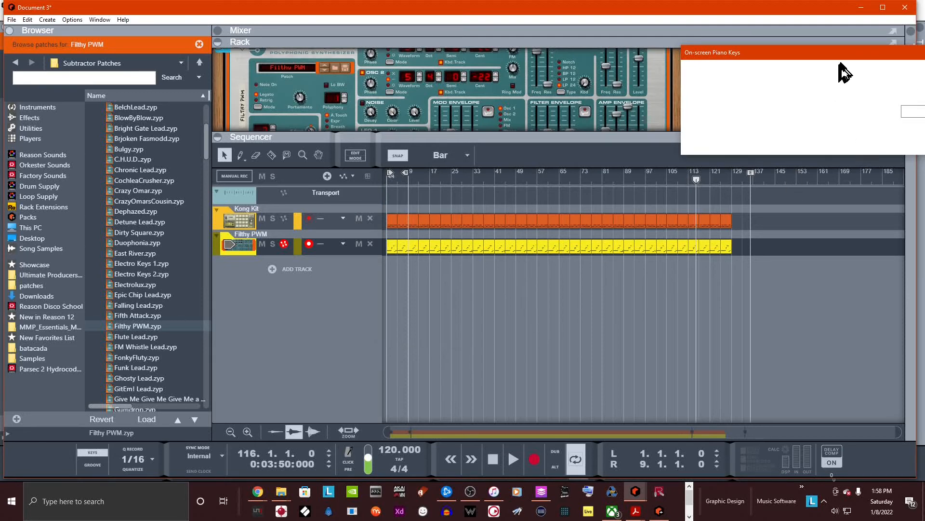
pyautogui.moveTo(841, 65); pyautogui.dragTo(562, 149)
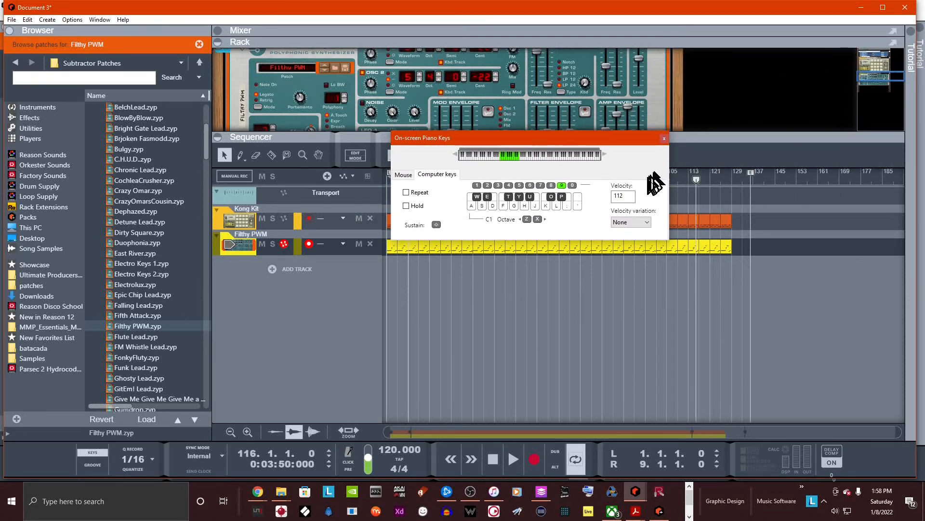
# Step: Open song.aif from the Documents folder in WaveLab Pro 11 and play its opening seconds to check the export
pyautogui.press('super+e')
pyautogui.click(264, 248)
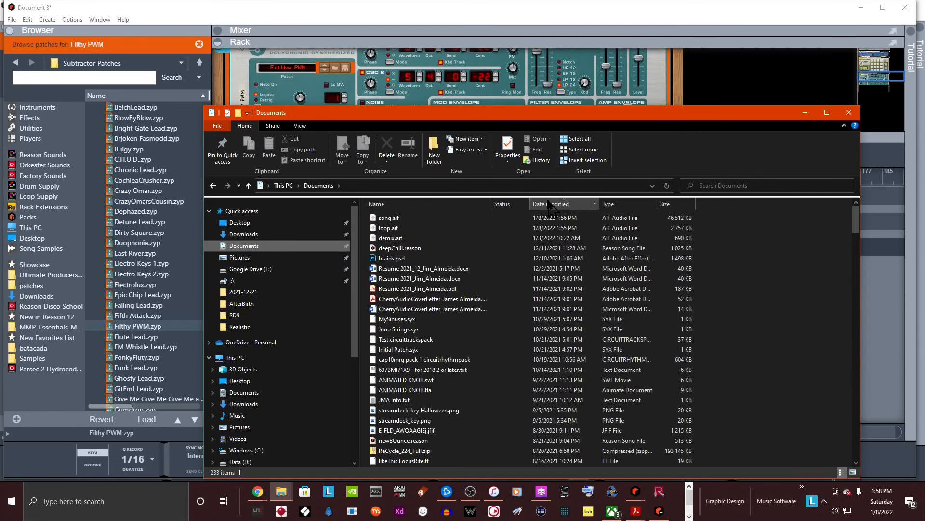
pyautogui.doubleClick(390, 218)
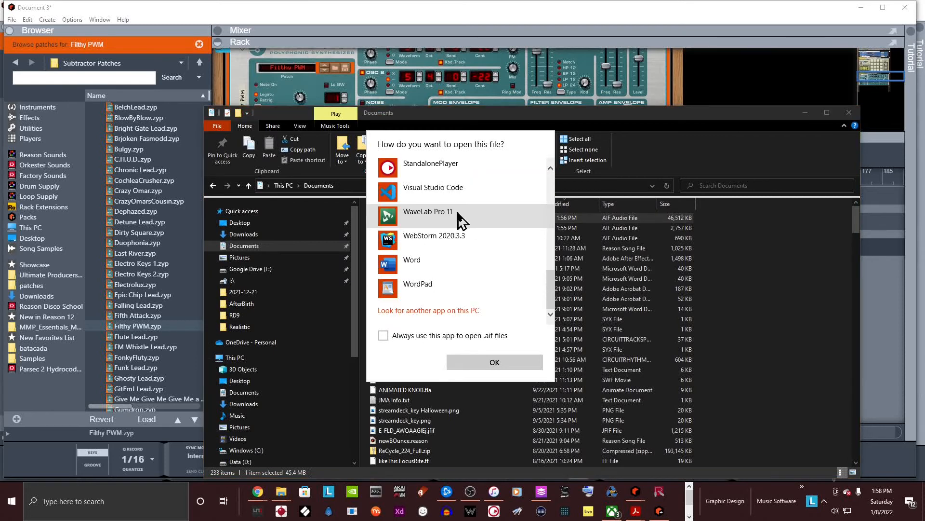
pyautogui.click(456, 218)
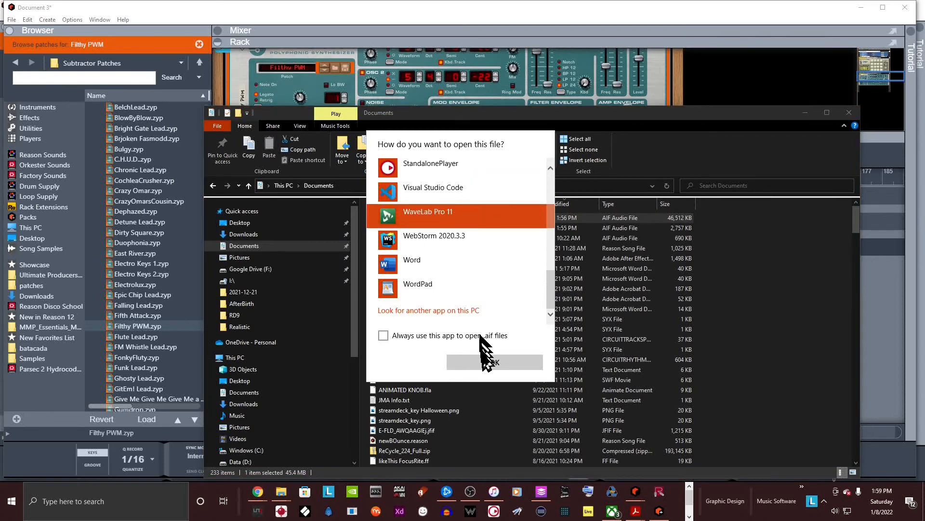
pyautogui.click(494, 362)
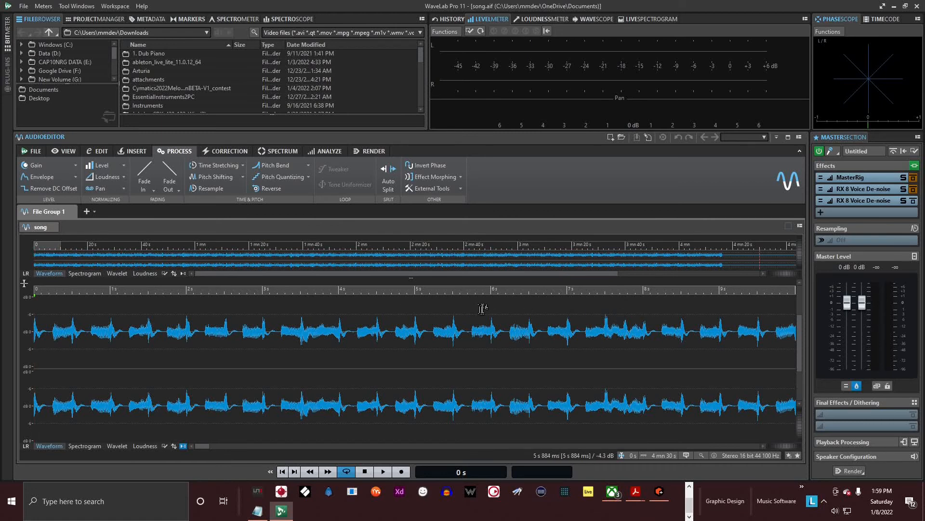
pyautogui.press('space')
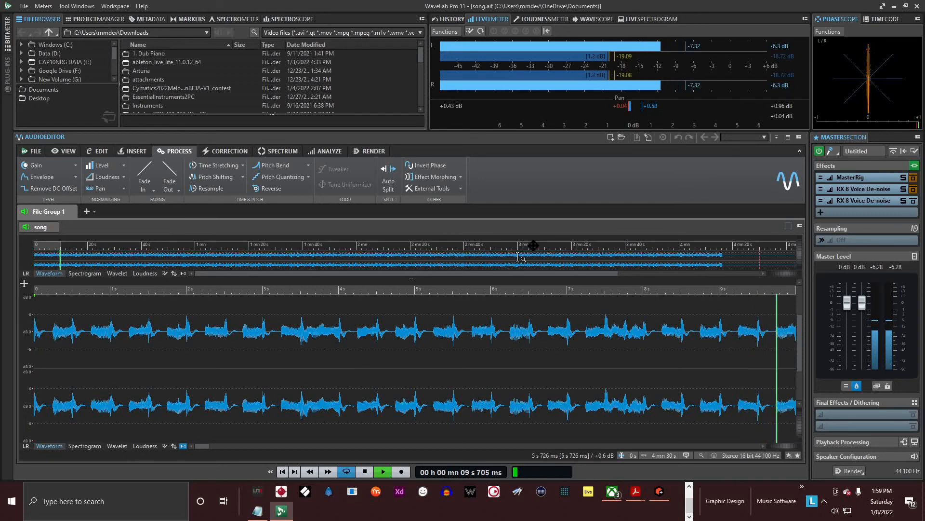
pyautogui.press('space')
# Step: Load loop.aif from the Documents folder into WaveLab Pro 11 and play part of it
pyautogui.hotkey('alt', 'Tab')
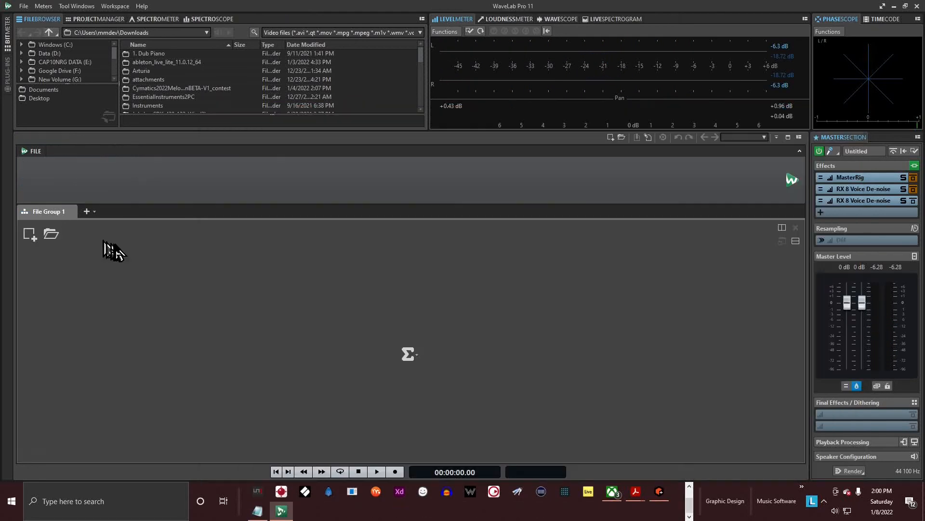
pyautogui.hotkey('alt', 'Tab')
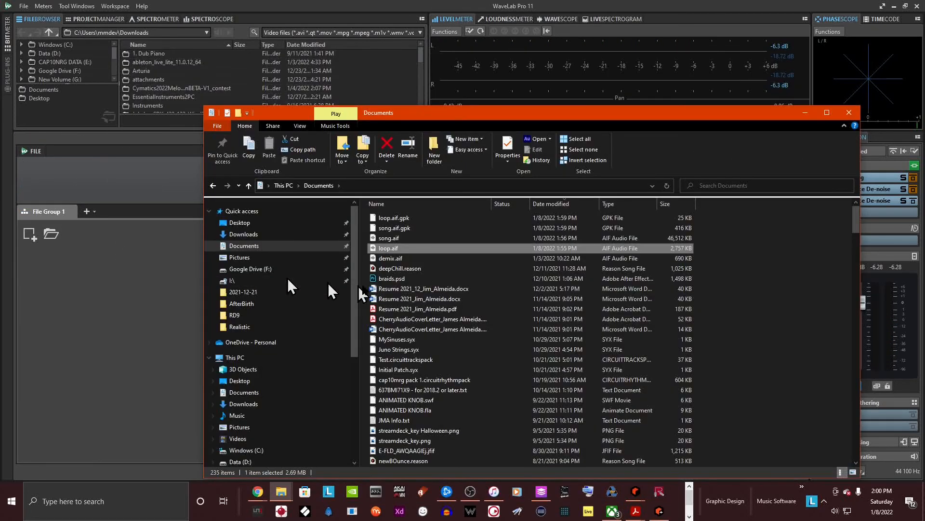
pyautogui.moveTo(410, 250); pyautogui.dragTo(77, 326)
pyautogui.moveTo(174, 343); pyautogui.dragTo(173, 341)
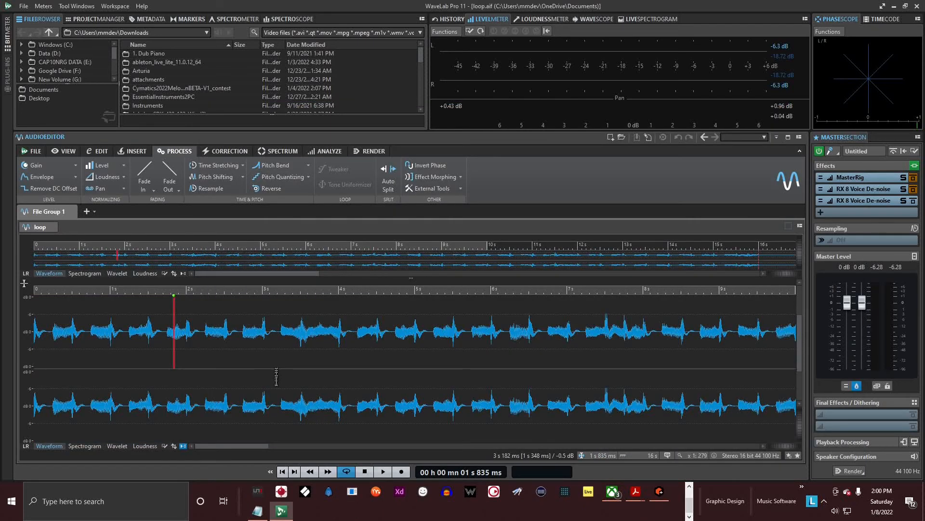
pyautogui.moveTo(259, 445); pyautogui.dragTo(217, 441)
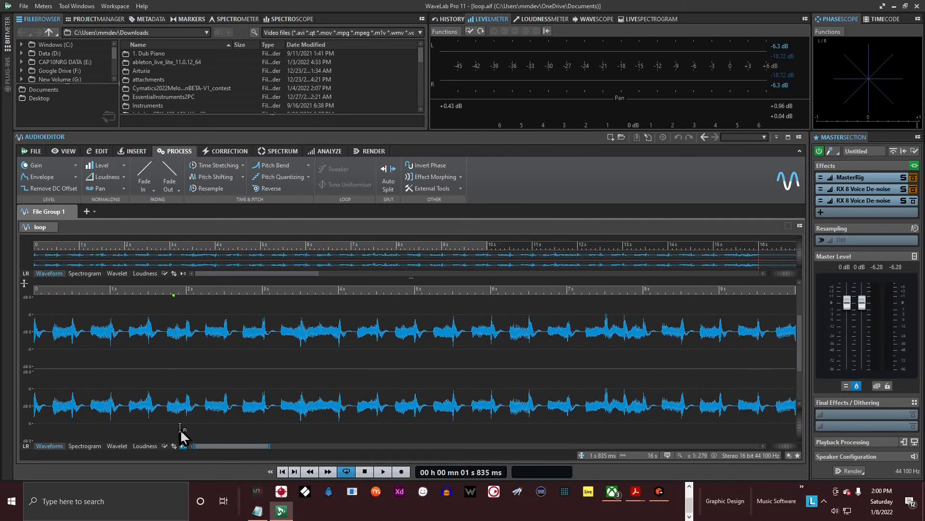
pyautogui.press('space')
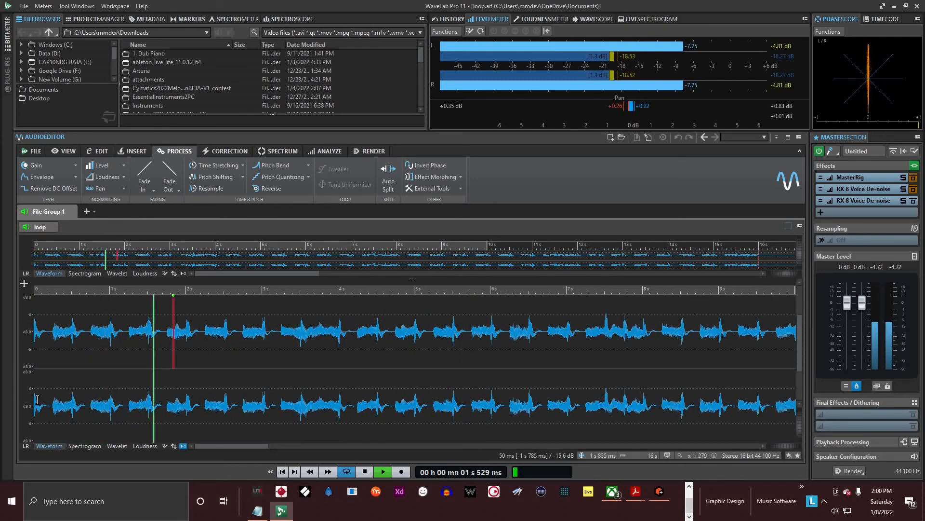
pyautogui.press('space')
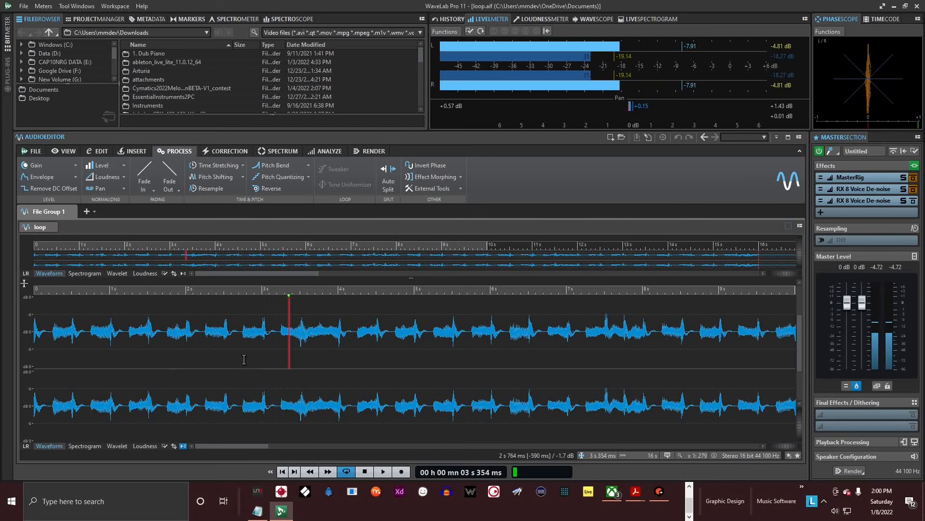
# Step: In File Explorer, sort Documents by name and open the Bounce Document 3 folder inside stems
pyautogui.hotkey('alt', 'Tab')
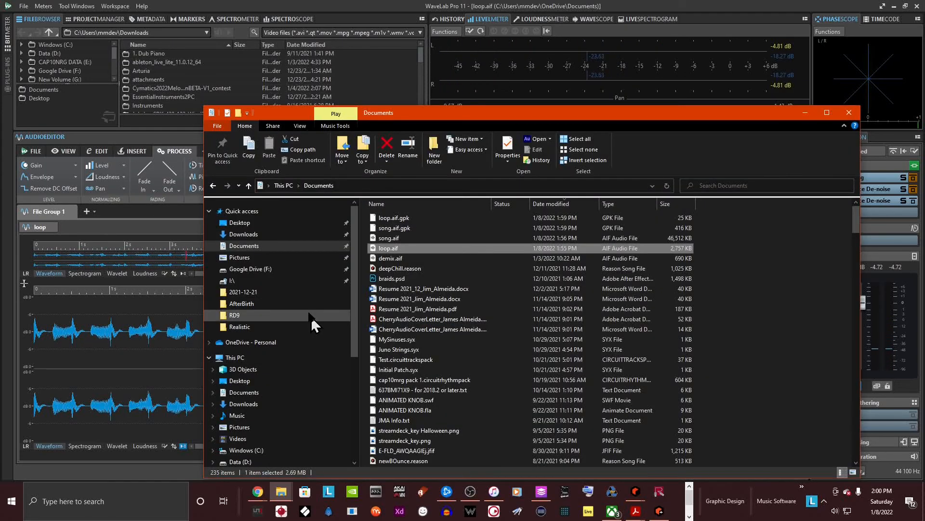
pyautogui.scroll(-3, 453, 314)
pyautogui.click(414, 203)
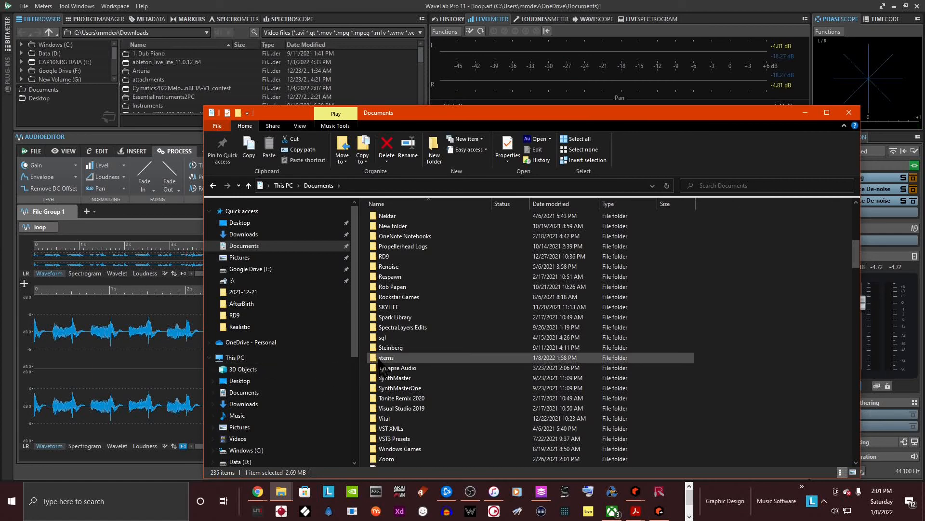
pyautogui.doubleClick(379, 361)
pyautogui.doubleClick(384, 217)
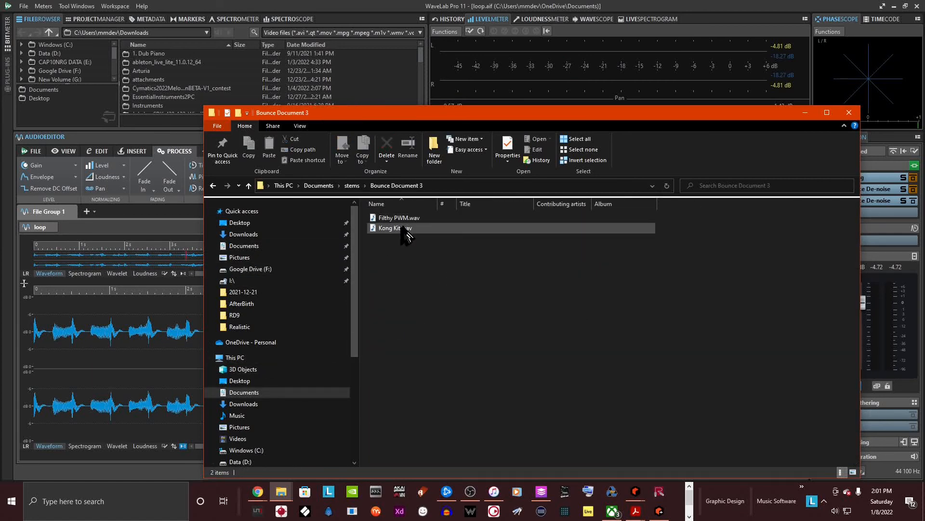
# Step: Return to WaveLab and close the file group containing loop.aif
pyautogui.click(163, 263)
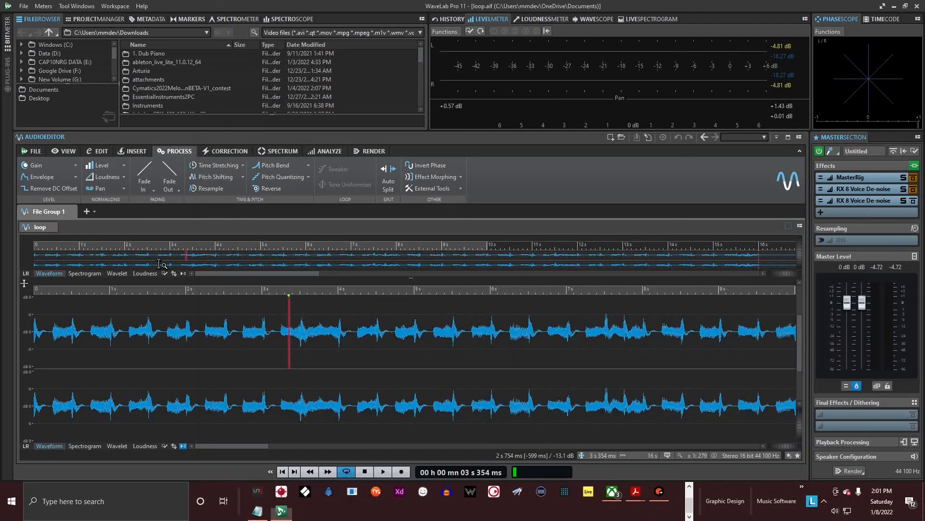
pyautogui.click(71, 212)
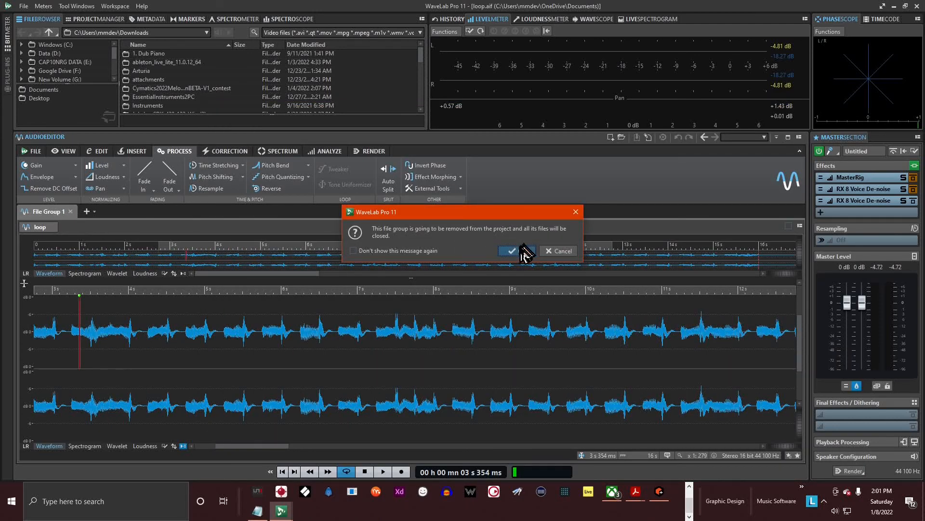
pyautogui.click(518, 251)
# Step: Load the Kong Kit.wav stem from the Bounce Document 3 folder into WaveLab and play part of it
pyautogui.hotkey('alt', 'Tab')
pyautogui.moveTo(395, 229); pyautogui.dragTo(131, 319)
pyautogui.click(125, 333)
pyautogui.press('space')
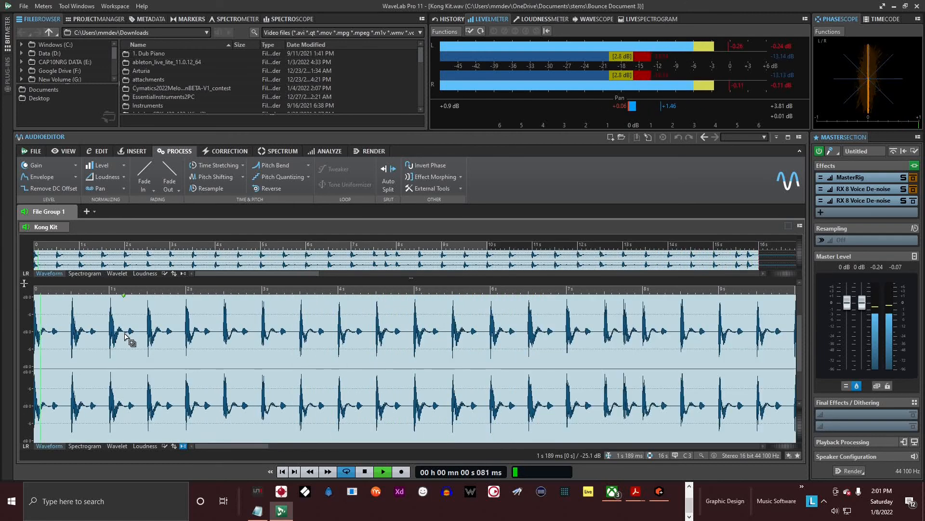
pyautogui.press('space')
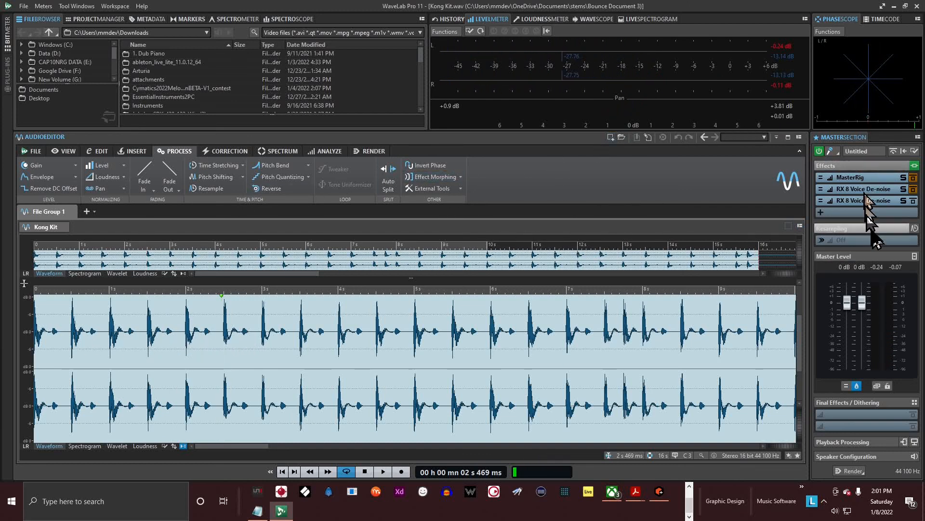
# Step: Add the Filthy PWM.wav stem from the bounce folder beside Kong Kit in WaveLab and play part of it
pyautogui.hotkey('alt', 'Tab')
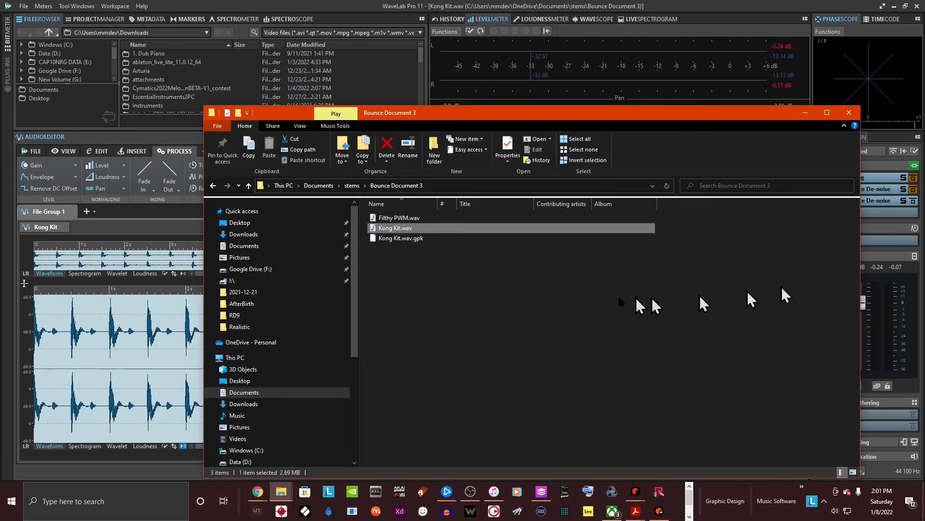
pyautogui.moveTo(411, 218); pyautogui.dragTo(149, 233)
pyautogui.press('space')
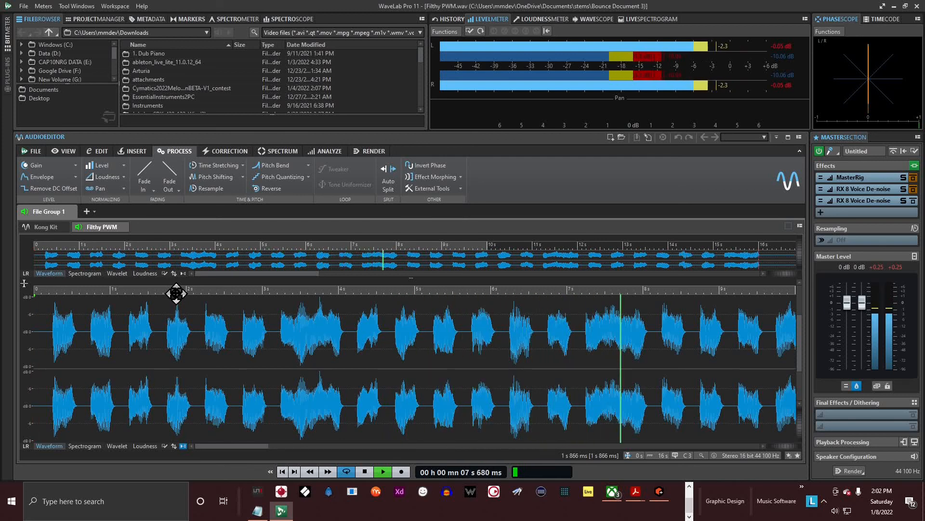
pyautogui.press('space')
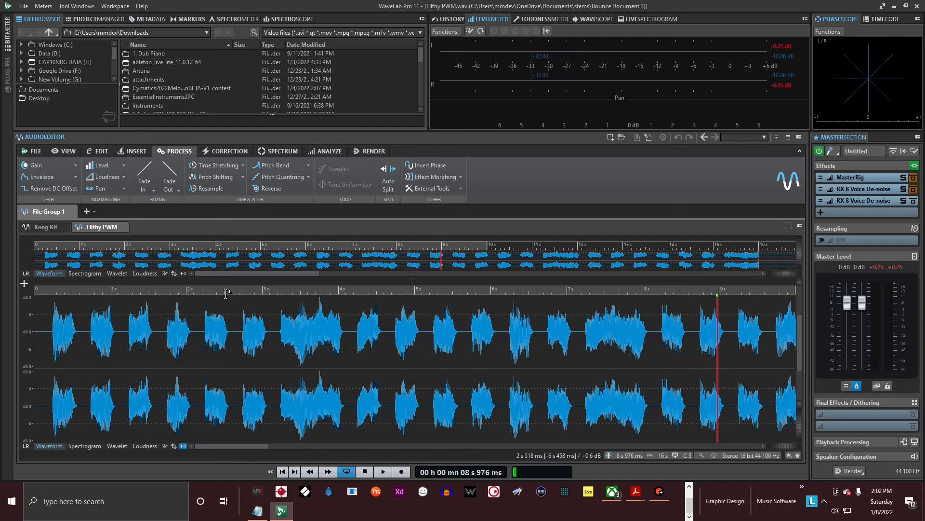
# Step: Switch back to the Document 3 song in Reason
pyautogui.hotkey('alt', 'Tab')
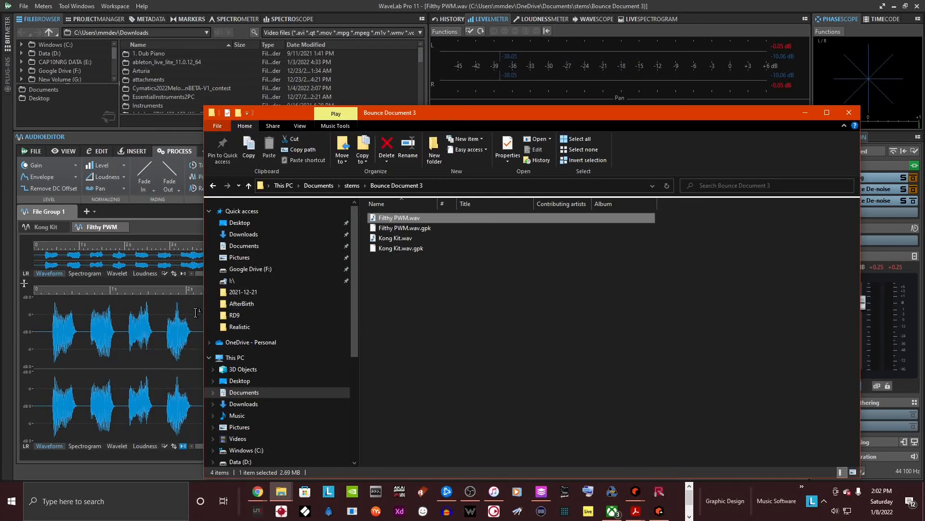
pyautogui.hotkey('alt', 'Tab')
pyautogui.press('Tab')
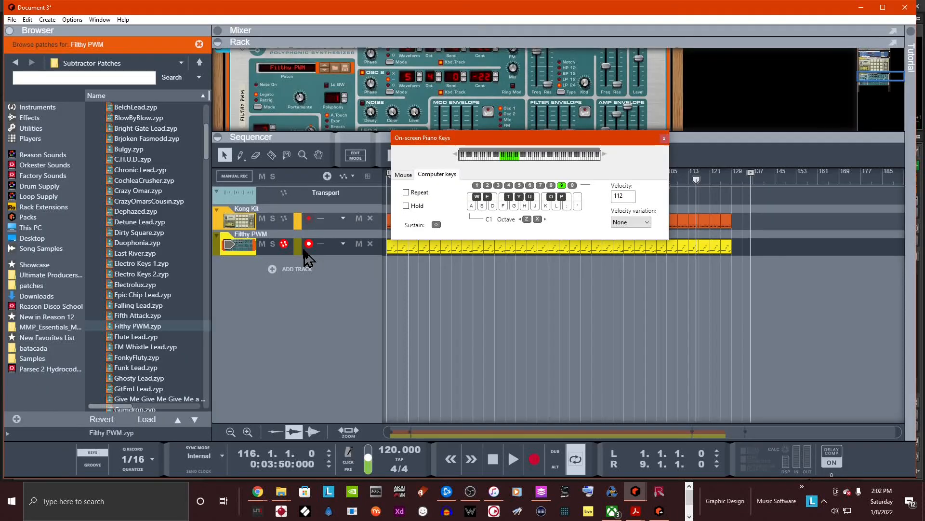